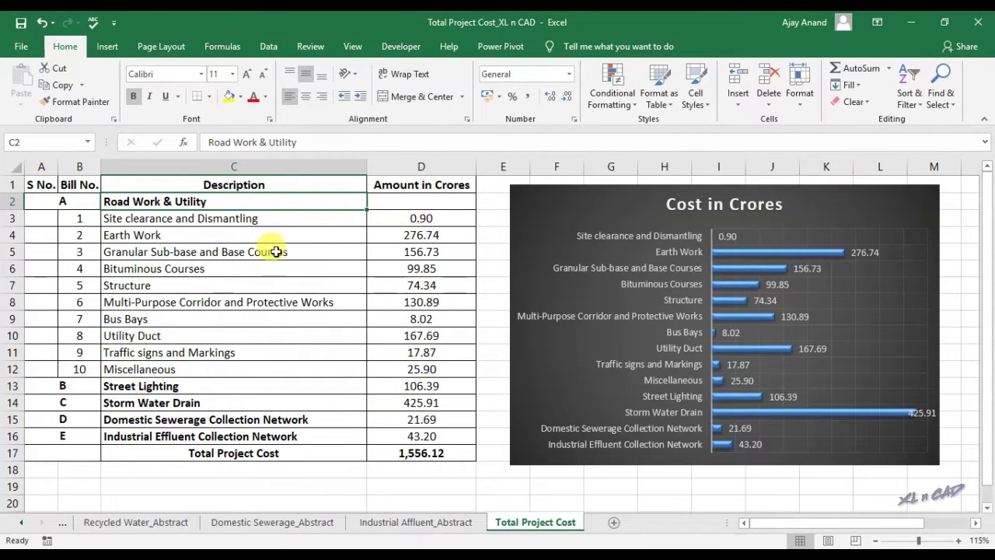
Step: Open the Quick Access Toolbar's More Commands settings and show All Commands
left_click(113, 25)
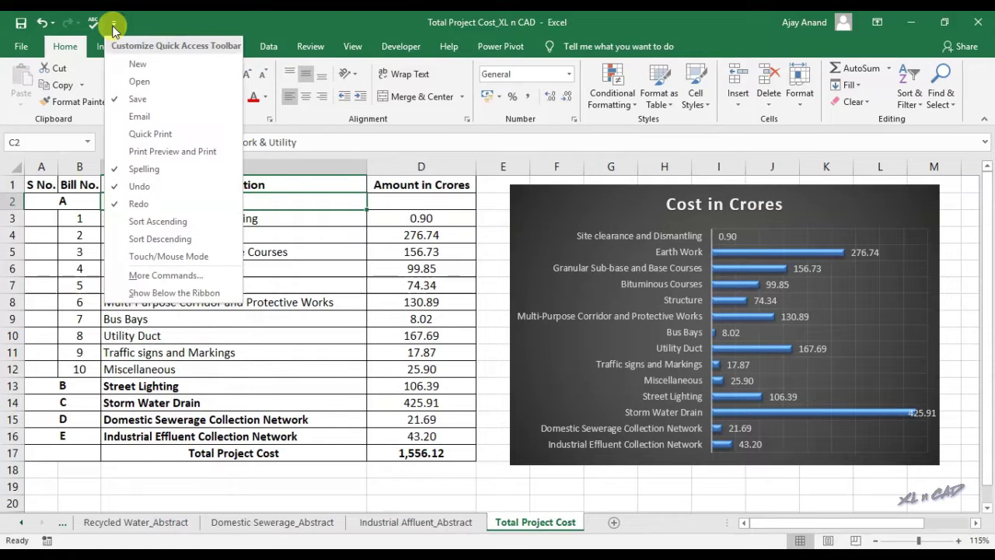
left_click(224, 276)
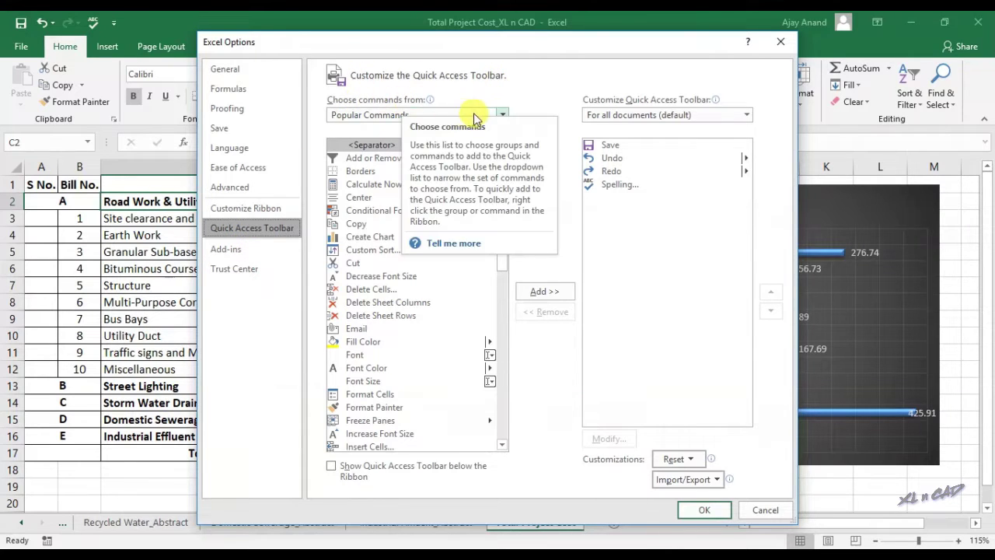
left_click(502, 116)
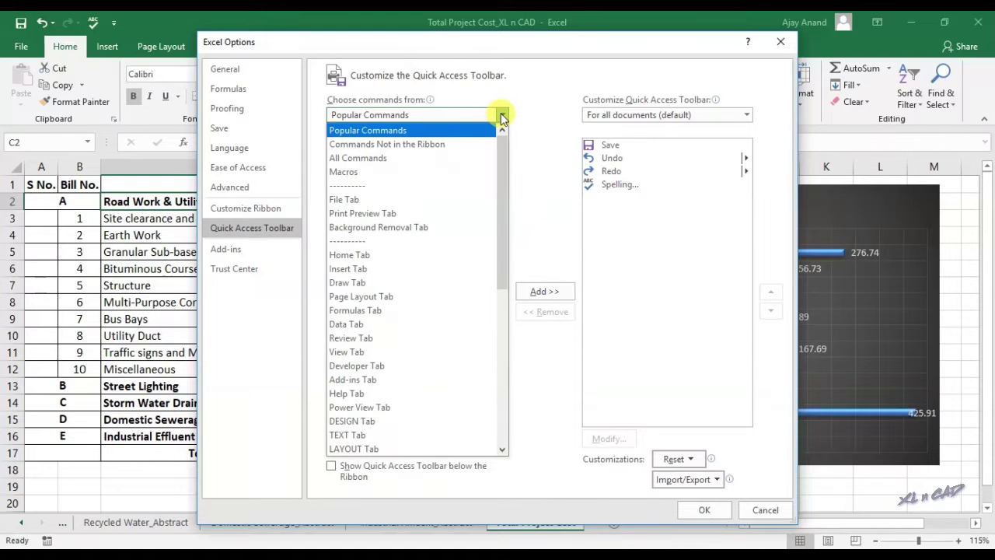
left_click(437, 158)
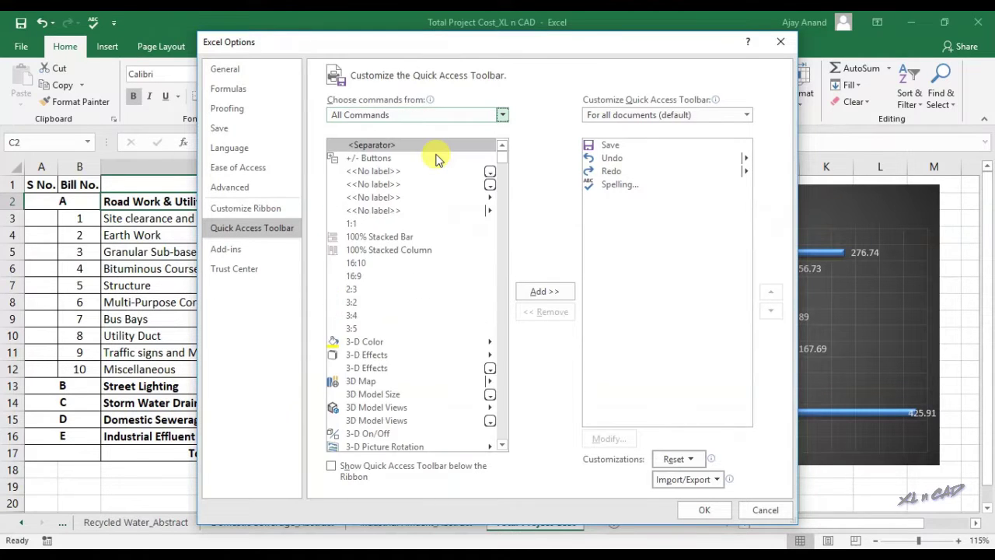
left_click(422, 236)
Step: Find Camera in the command list, add it to the Quick Access Toolbar, and confirm
left_click(416, 328)
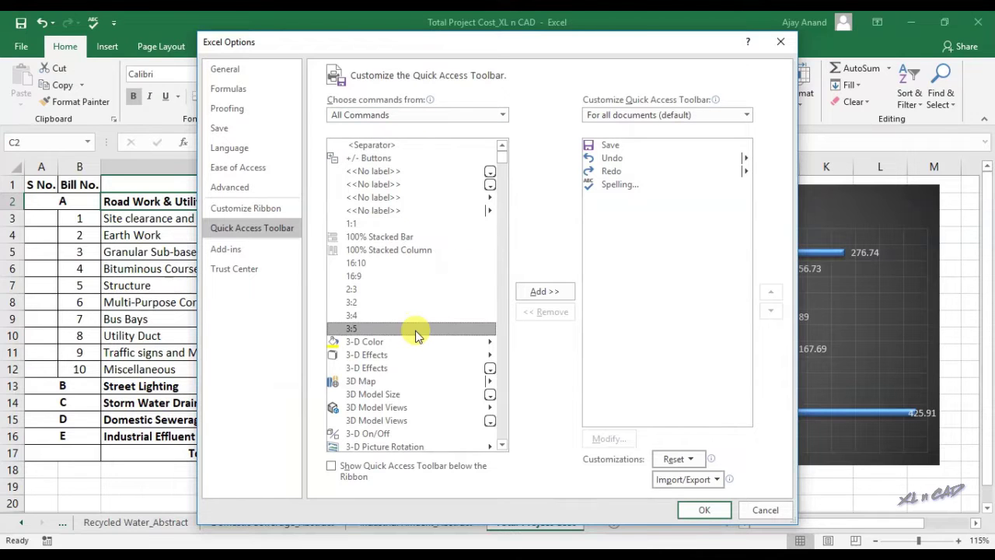
scroll(418, 333, "down", 1)
key("c")
scroll(416, 333, "down", 2)
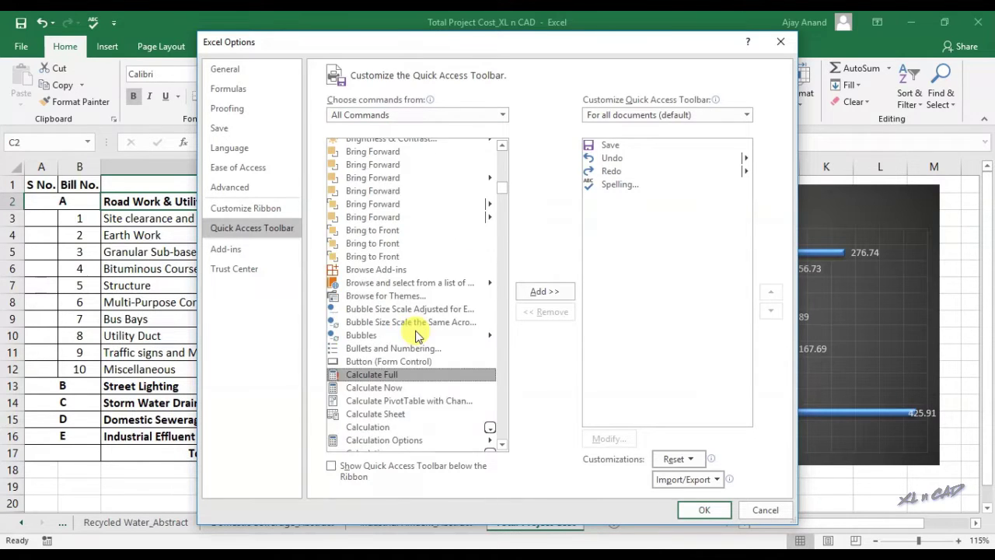
scroll(416, 333, "down", 2)
scroll(416, 333, "down", 2)
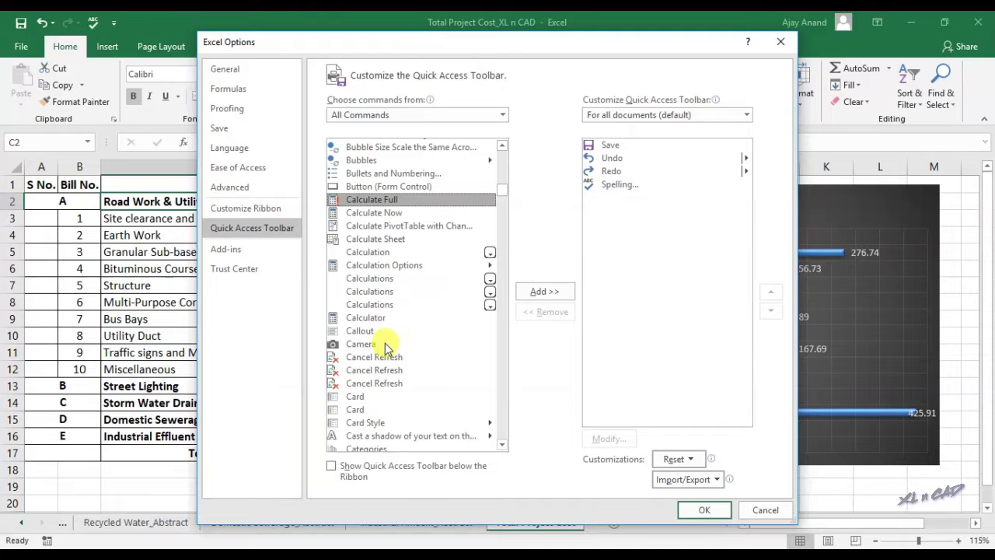
left_click(387, 345)
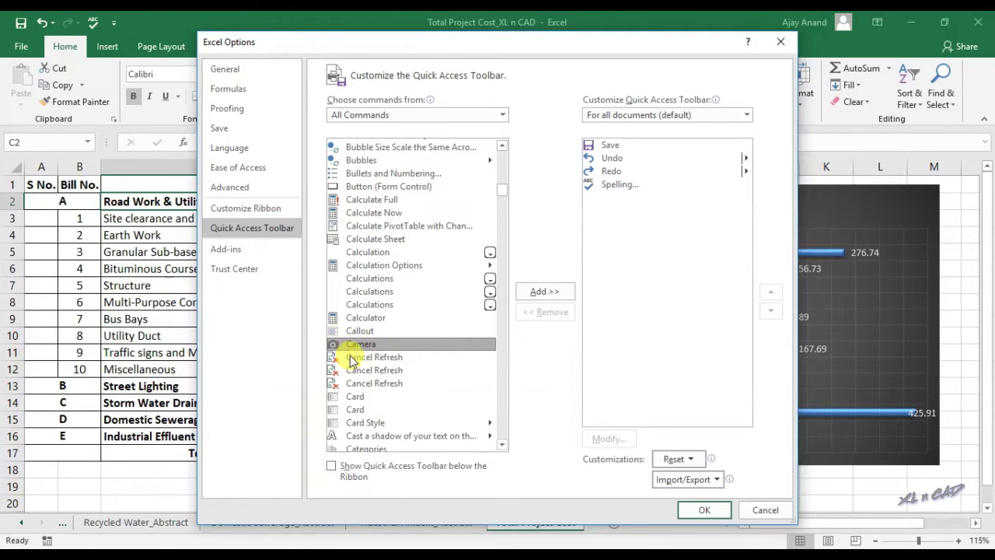
left_click(555, 291)
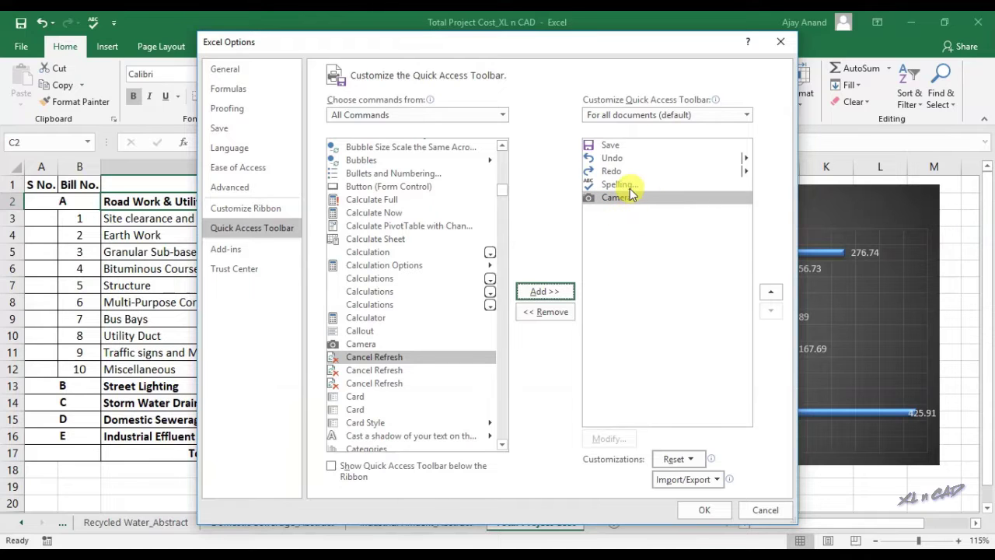
left_click(694, 510)
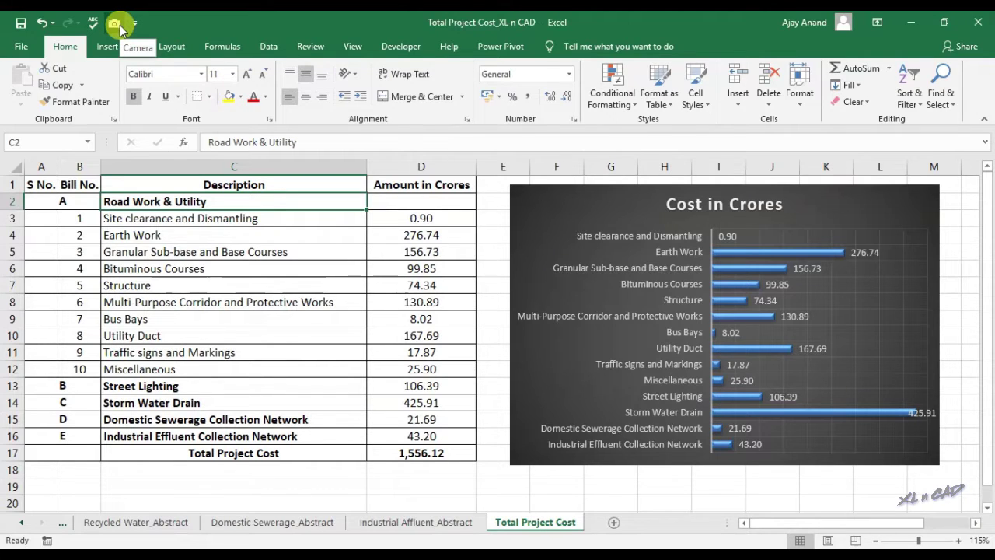
left_click(187, 219)
left_click(179, 235)
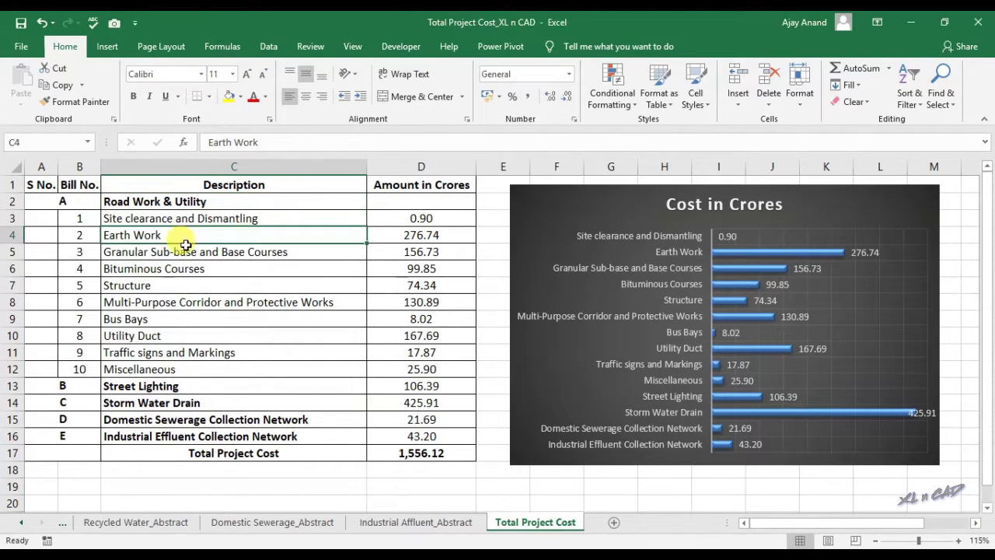
left_click(185, 387)
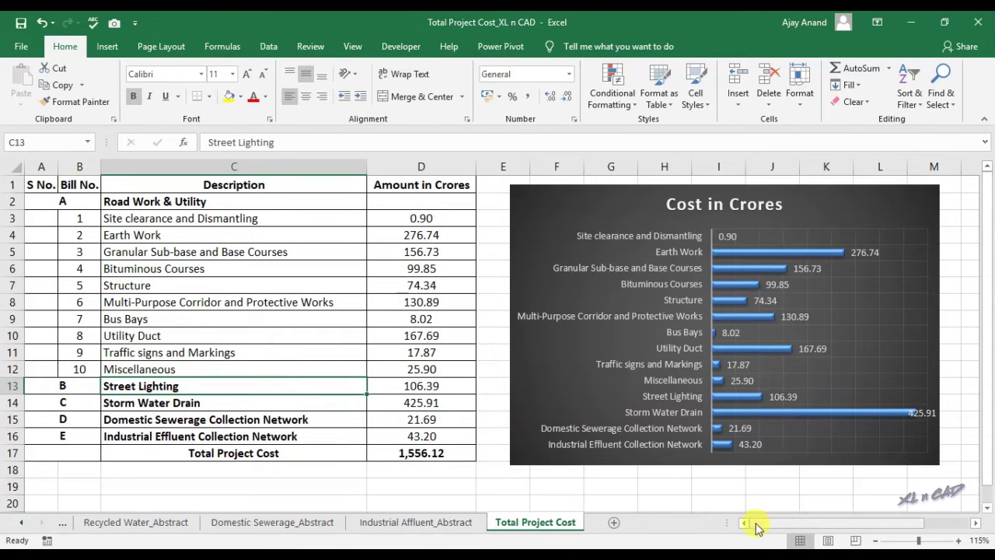
left_click(412, 522)
left_click(280, 522)
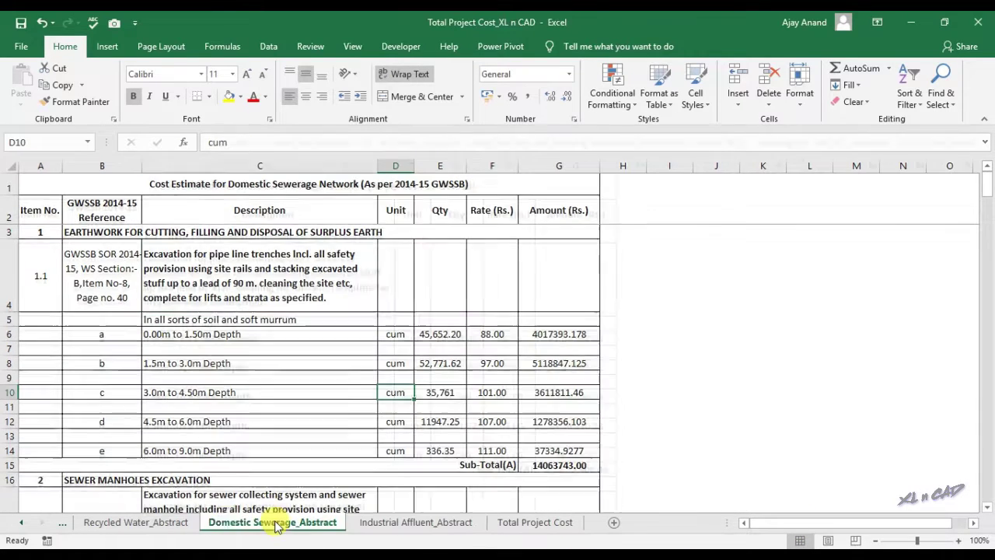
left_click(169, 525)
left_click(21, 522)
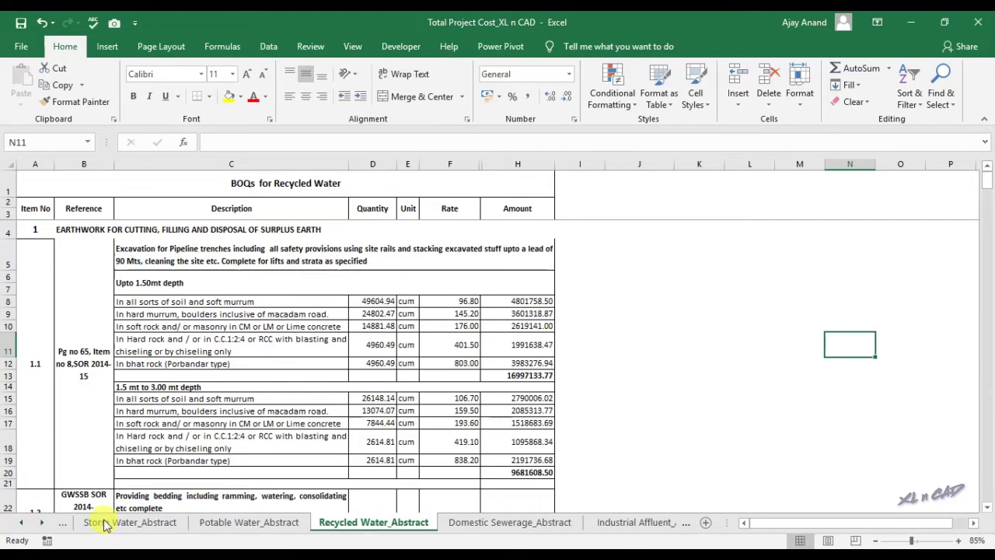
left_click(121, 525)
left_click(21, 523)
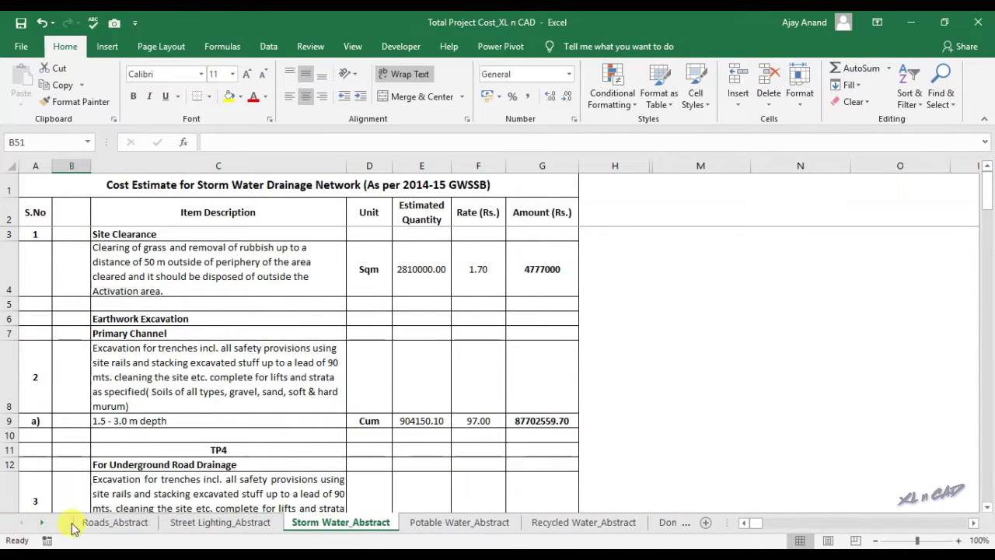
left_click(94, 525)
left_click(194, 523)
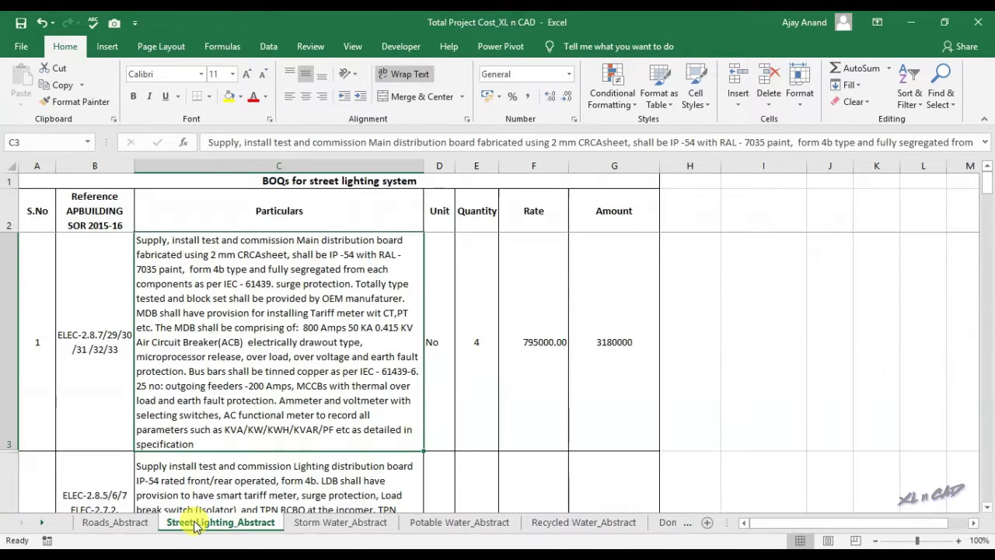
left_click(44, 522)
left_click(44, 522)
left_click(528, 522)
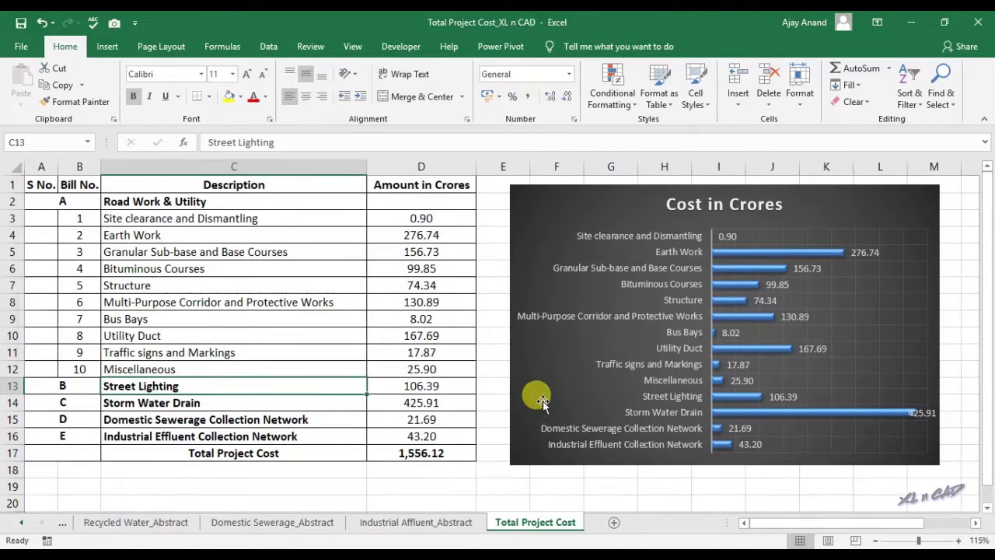
left_click_drag(421, 218, 444, 459)
left_click(449, 473)
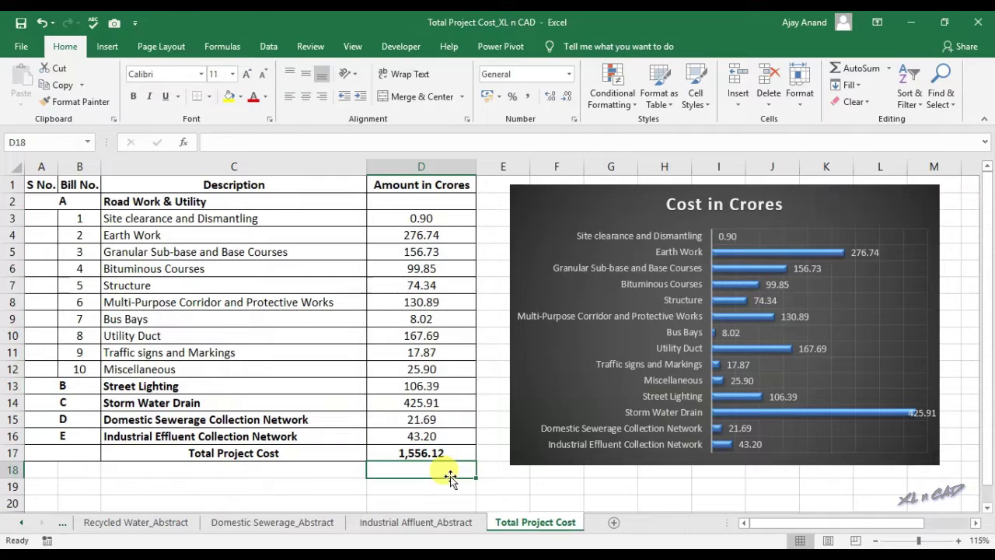
Step: On Roads_Abstract, change the first Earth Work rate in E6 from 442 to 400
right_click(44, 524)
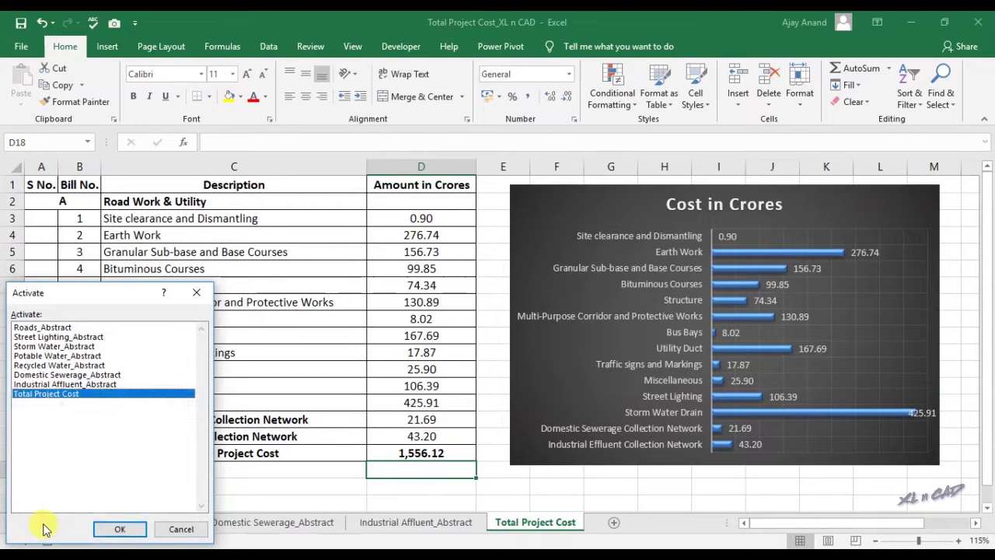
double_click(70, 327)
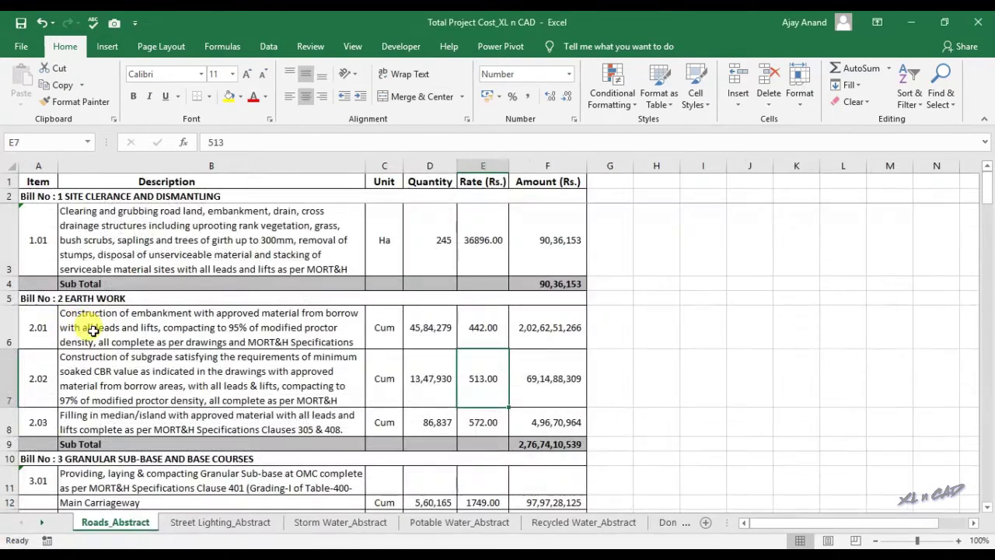
left_click(490, 326)
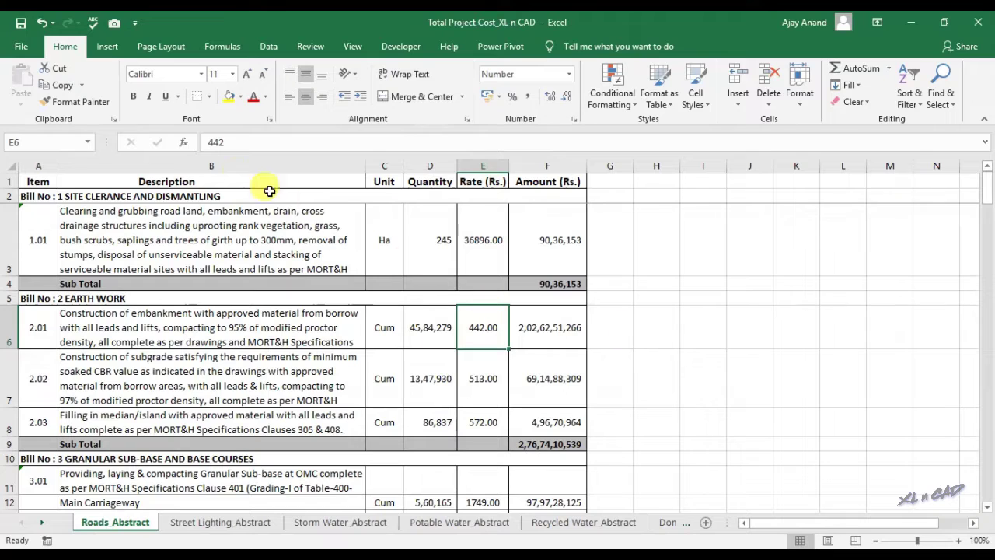
left_click(220, 142)
key("BackSpace")
key("BackSpace")
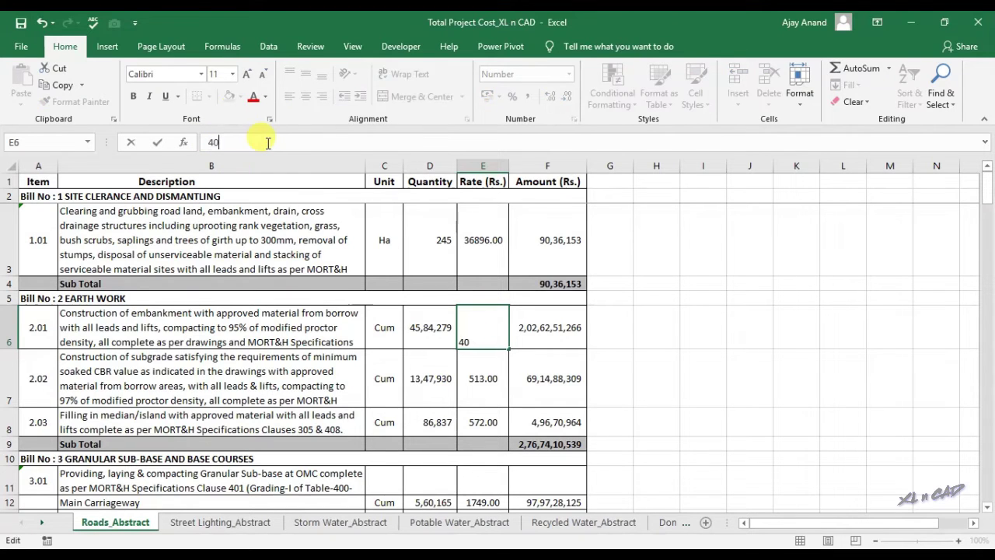
key("Return")
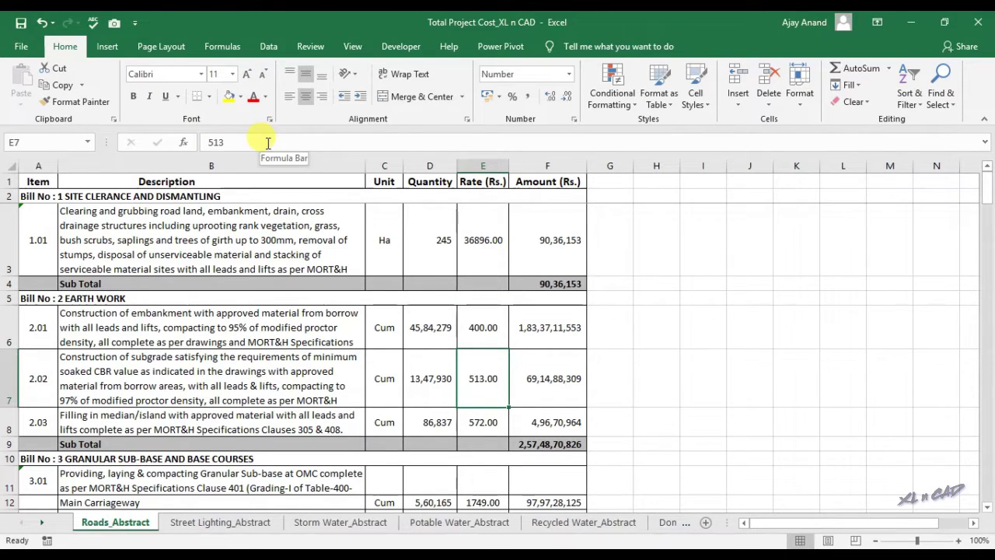
Step: Check the Earth Work amount (D4) and total cost (D17) on Total Project Cost
right_click(44, 529)
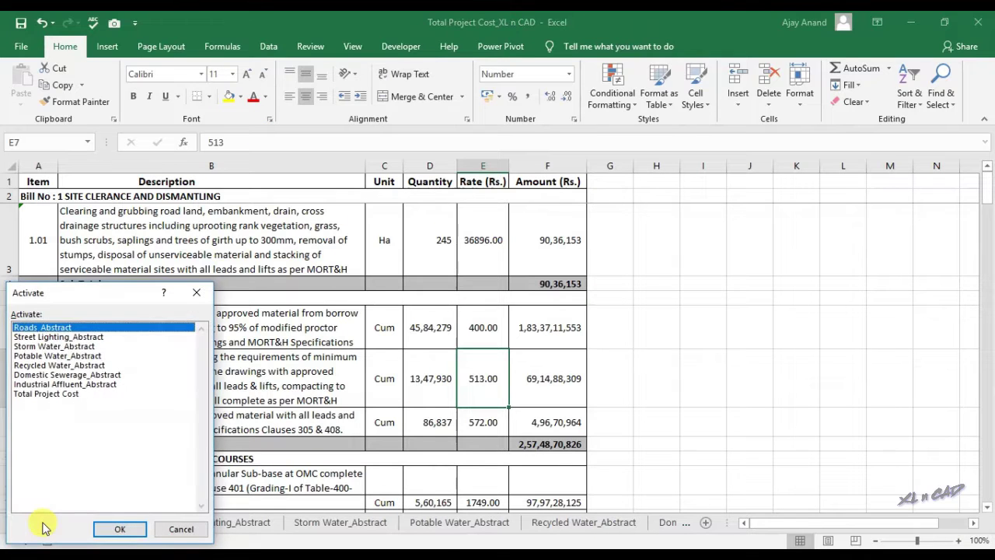
left_click(95, 398)
double_click(95, 394)
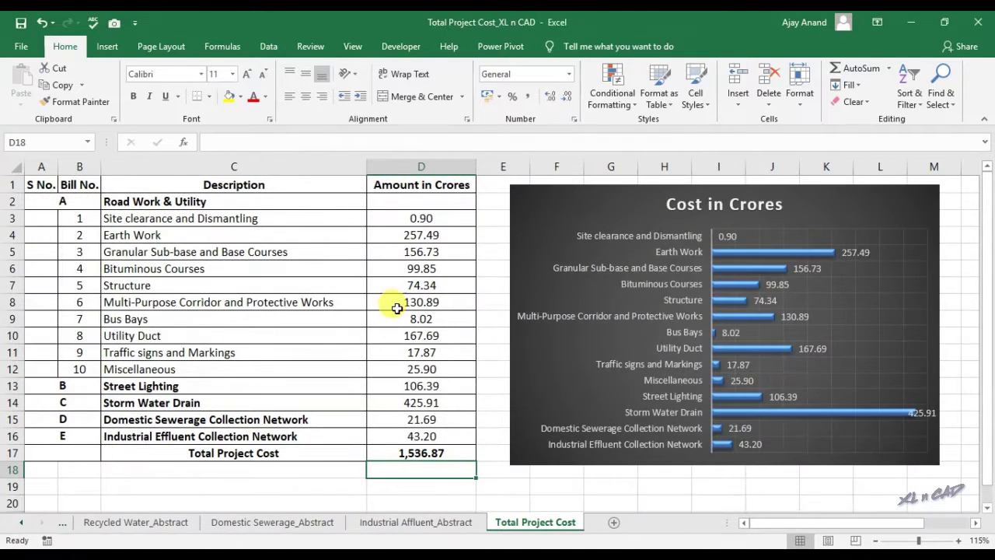
left_click(448, 236)
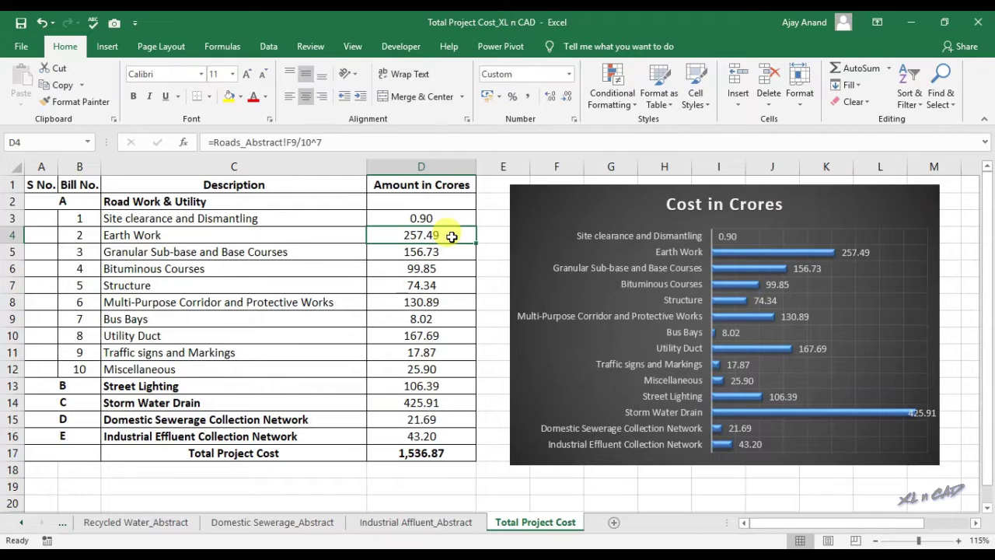
left_click(443, 451)
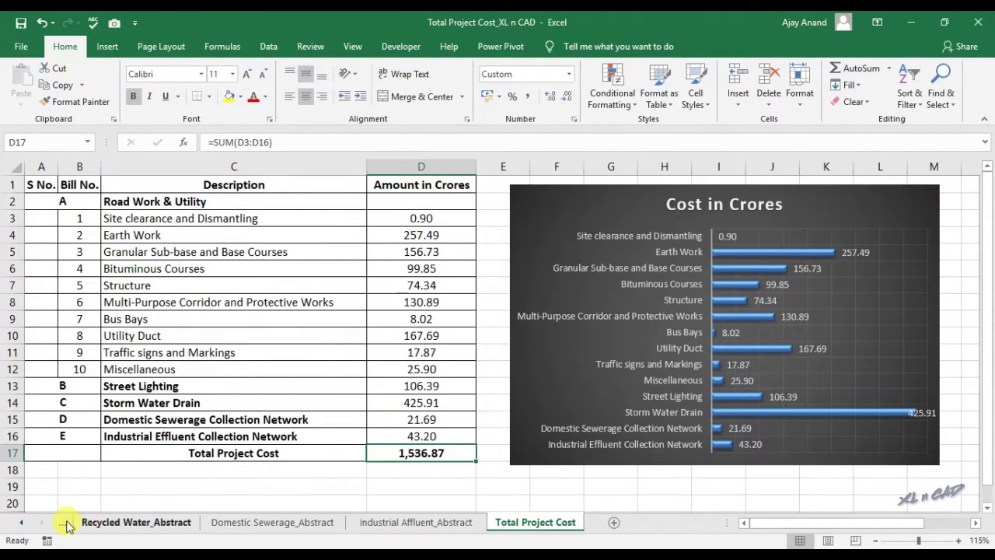
Step: Set the second Earth Work rate in E7 to 501 and view the updated summary
right_click(32, 528)
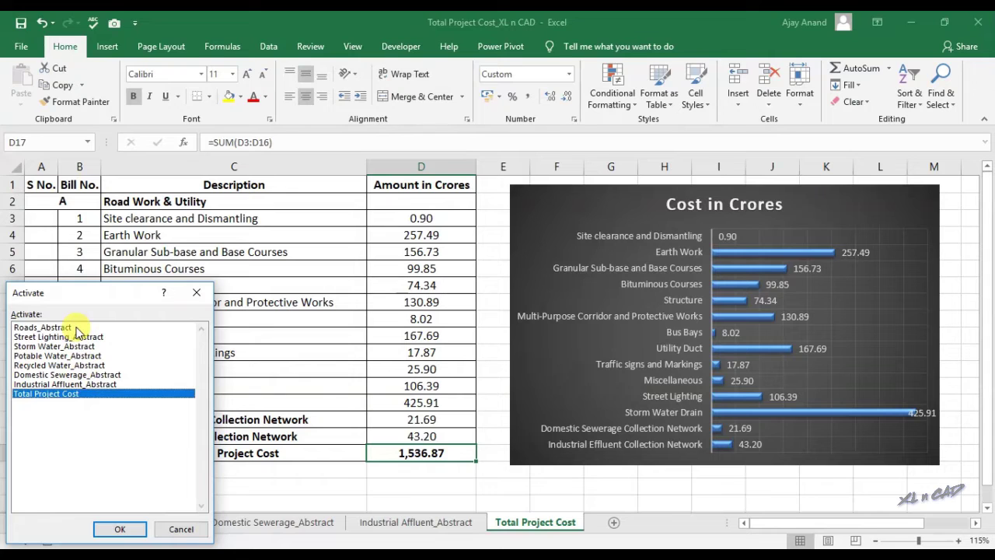
double_click(47, 327)
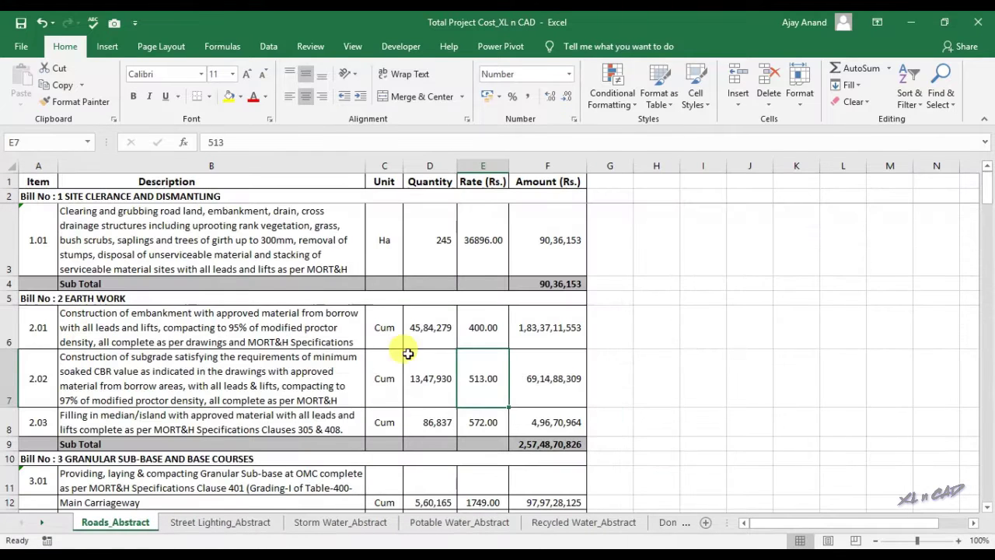
type("501")
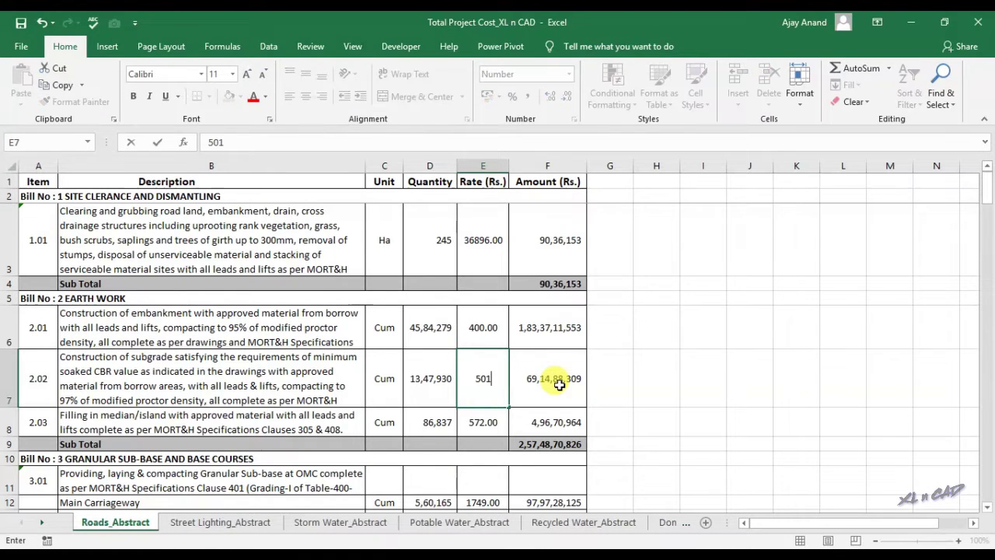
key("Return")
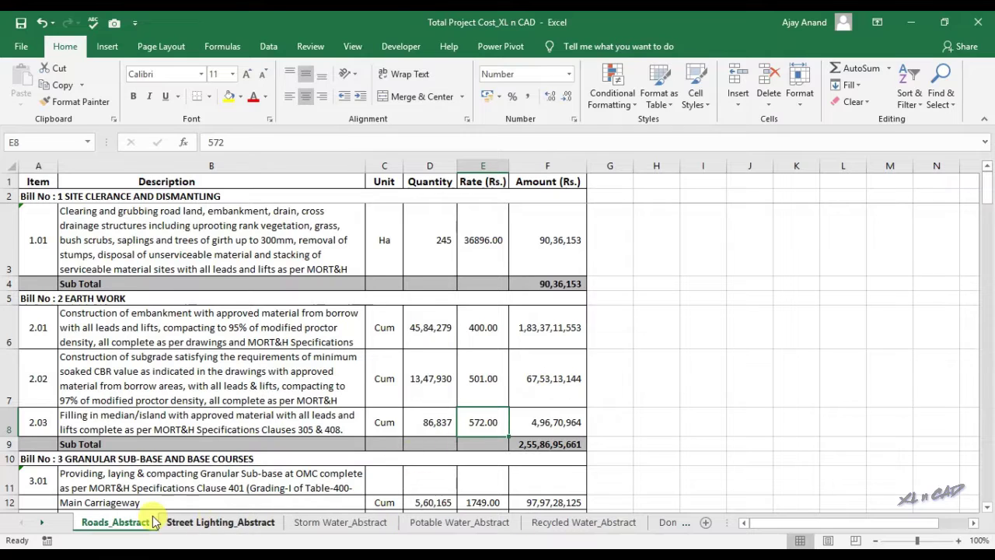
left_click(41, 523)
left_click(41, 522)
left_click(515, 522)
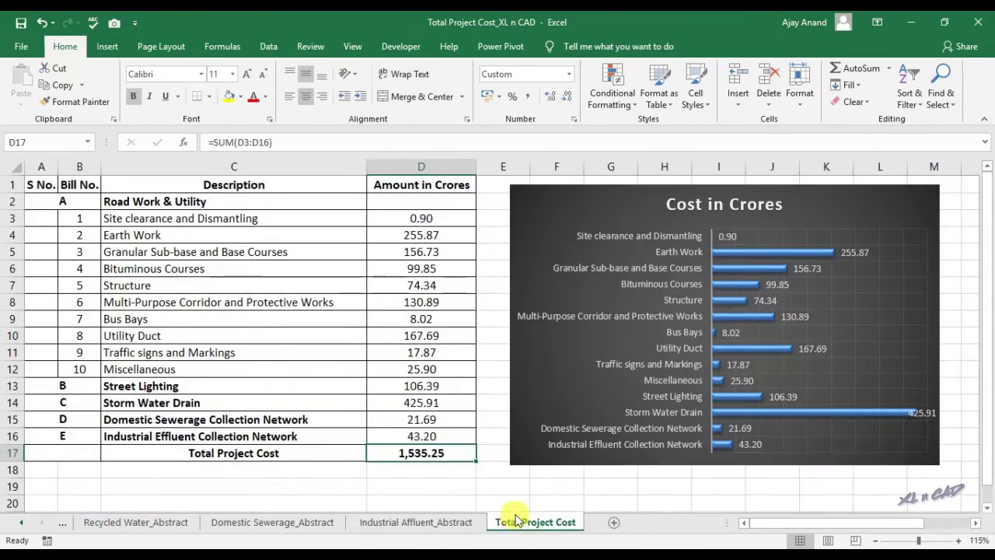
Step: Capture summary table C2:D17 with Camera and carry it to Roads_Abstract
left_click(114, 26)
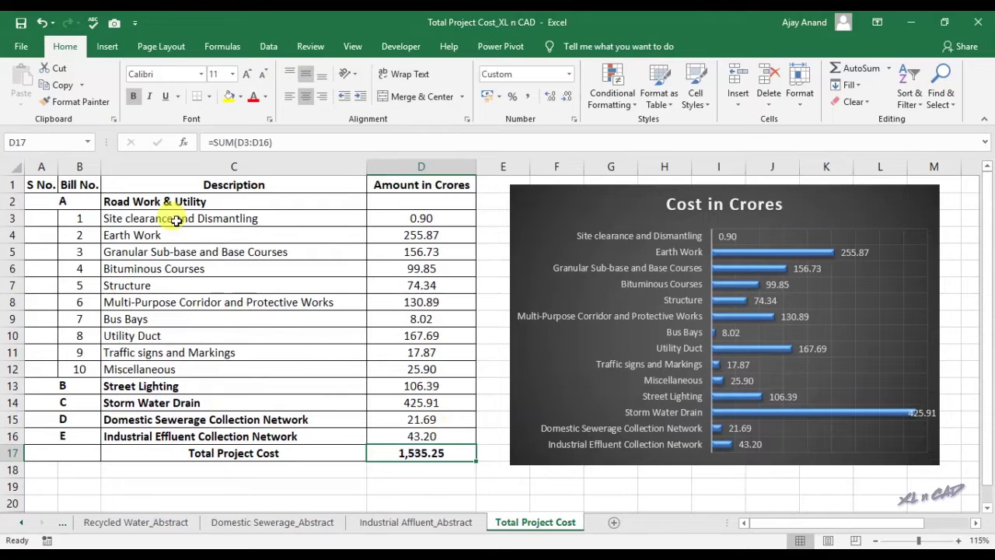
mouse_move(146, 202)
left_mouse_down()
mouse_move(314, 385)
mouse_move(412, 448)
left_mouse_up()
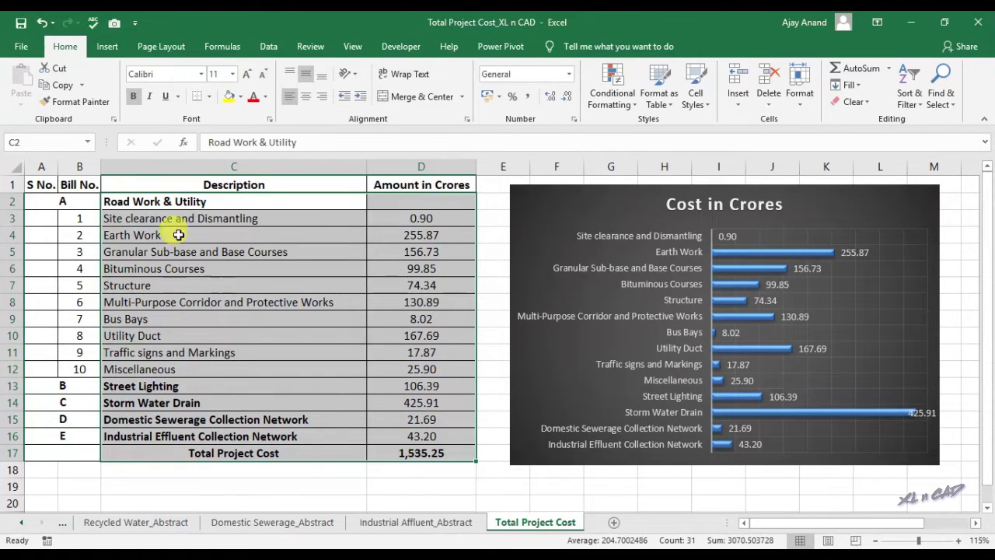
left_click(114, 23)
left_click(115, 24)
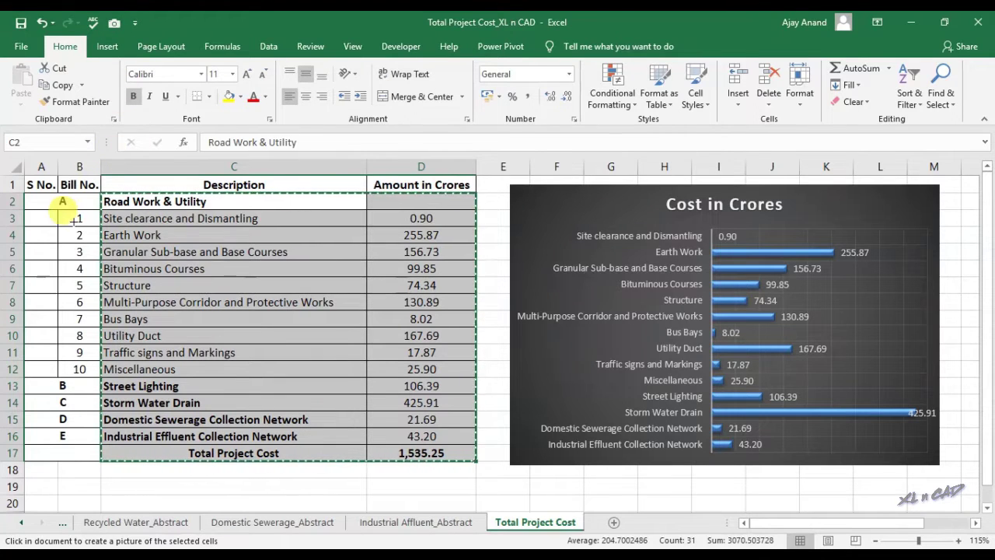
left_click(24, 523)
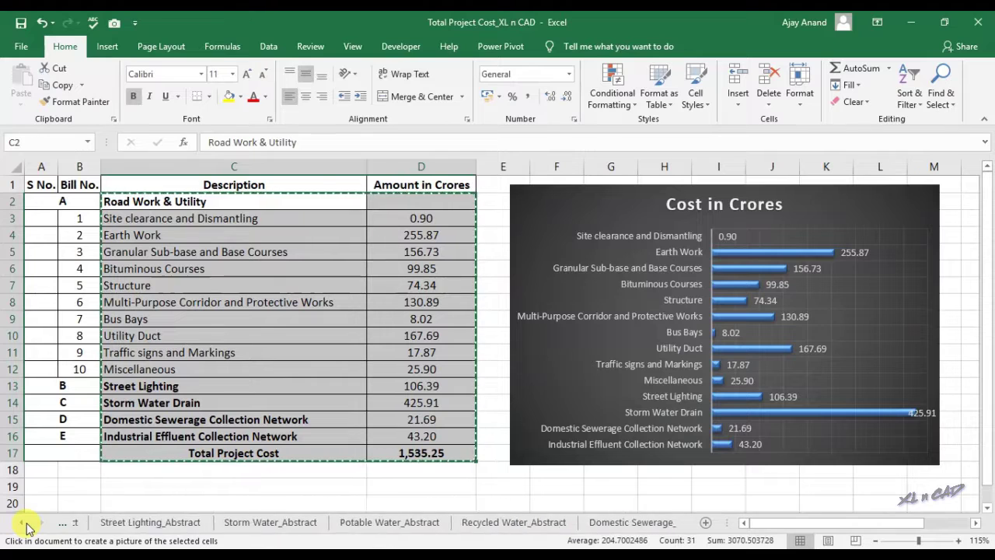
left_click(24, 524)
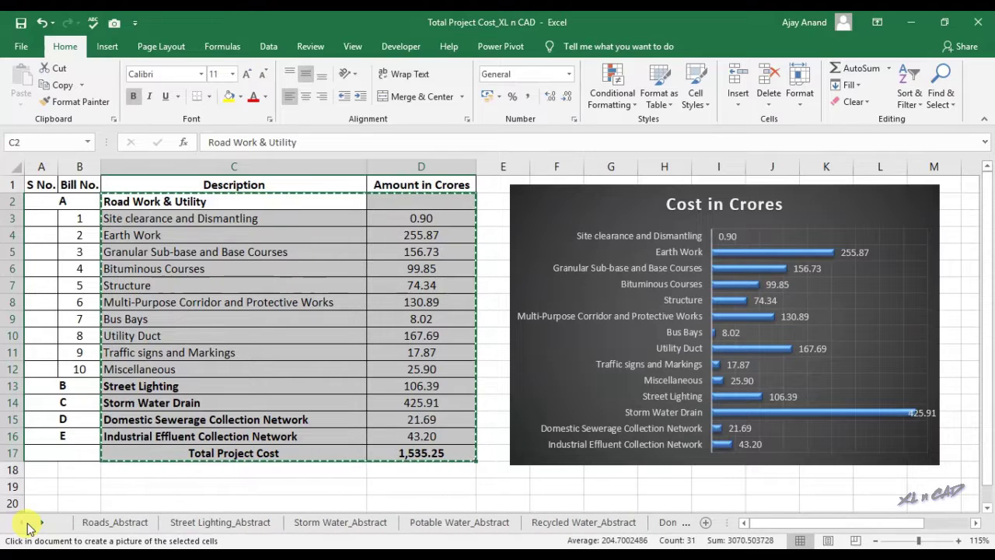
left_click(133, 522)
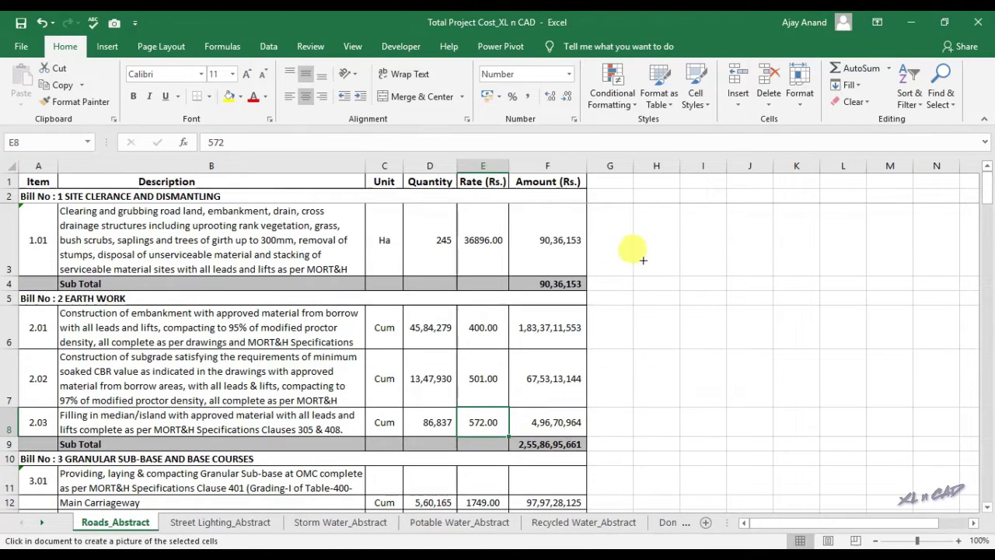
Step: Place the summary picture beside the rate table and set Earth Work rates to 500 and 600
left_click_drag(613, 219, 888, 454)
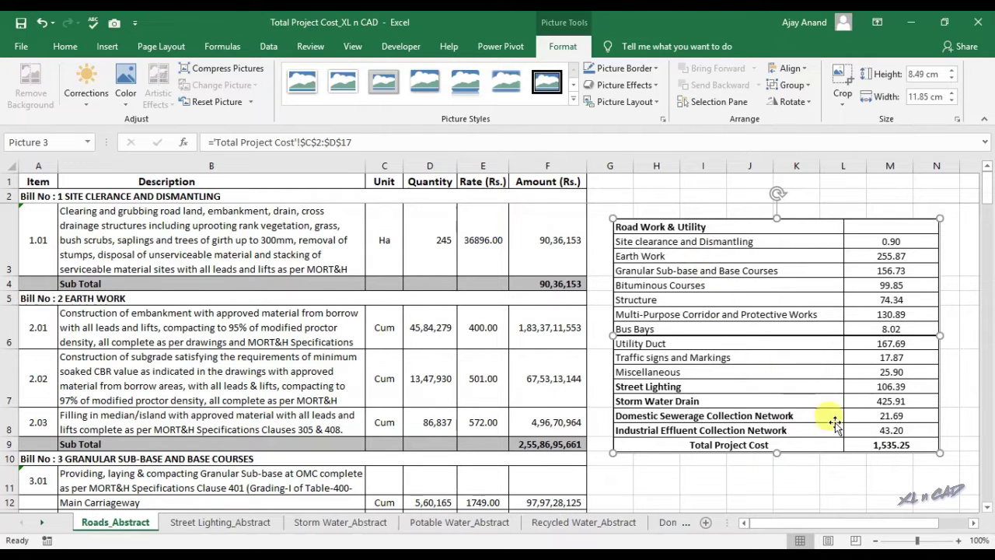
left_click(804, 487)
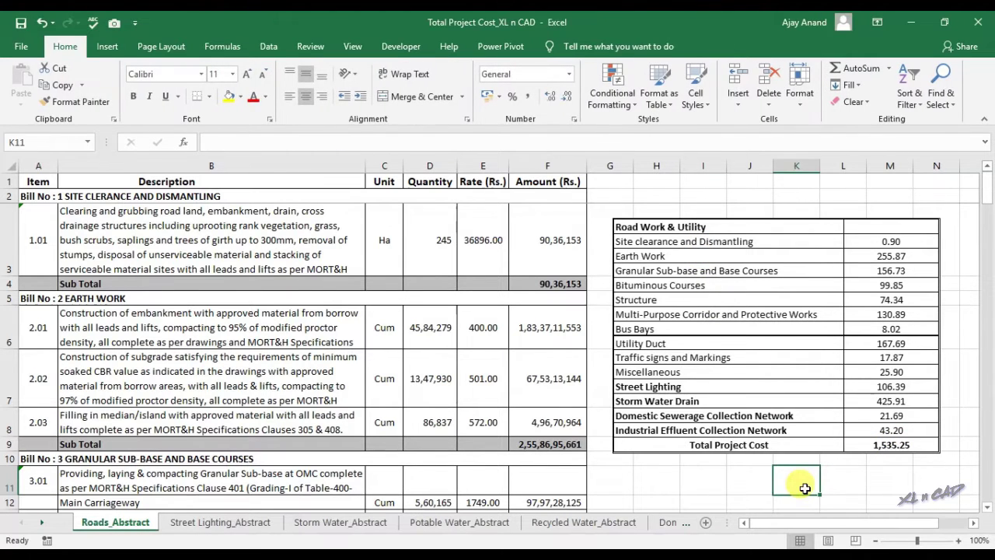
left_click(482, 329)
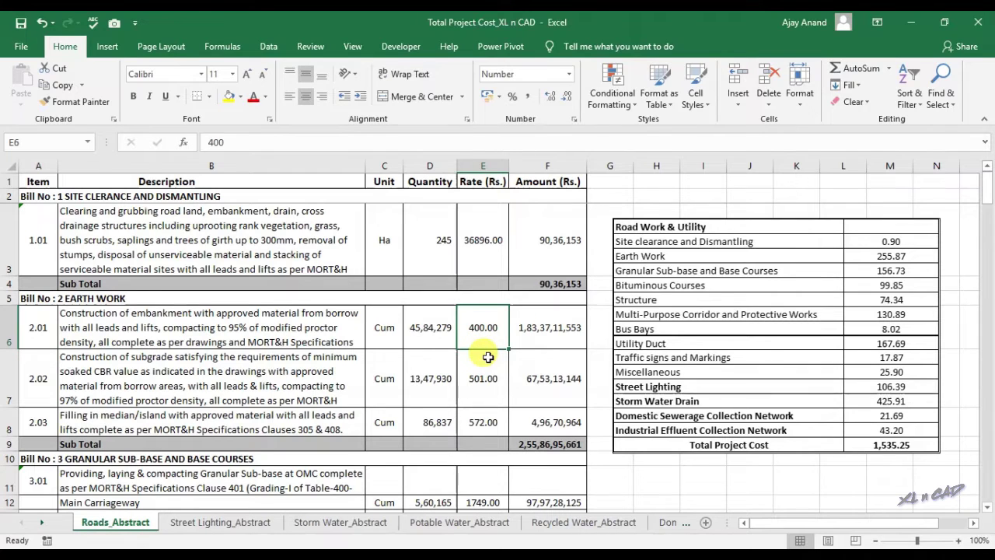
type("500")
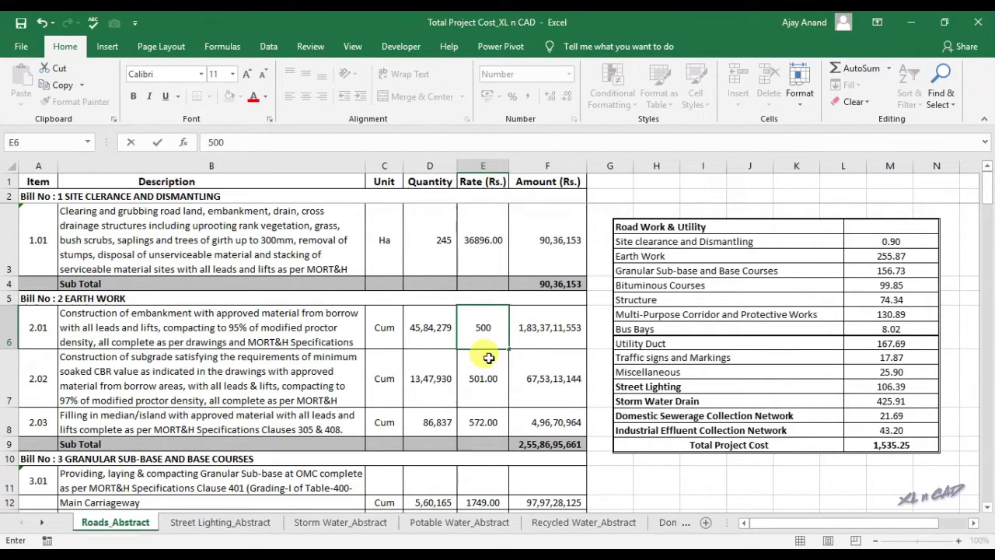
key("Return")
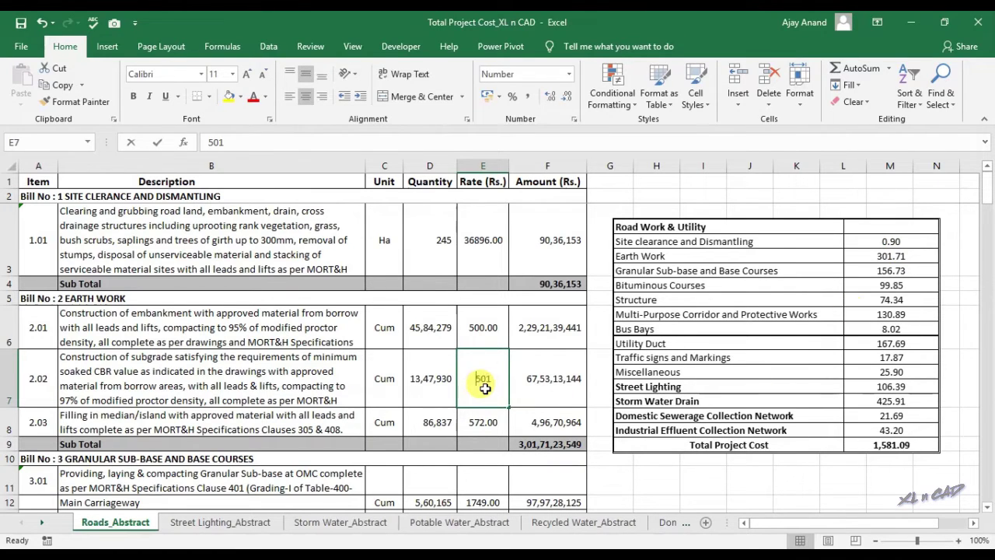
type("600")
key("Return")
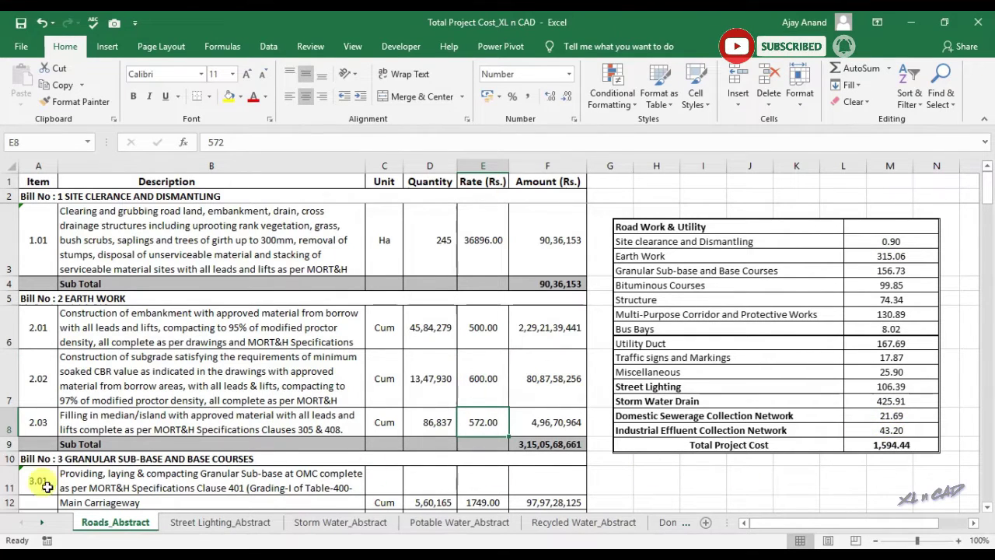
right_click(27, 522)
Step: On Total Project Cost, capture the Cost in Crores chart area E1:M18 with Camera
left_click(68, 397)
double_click(69, 397)
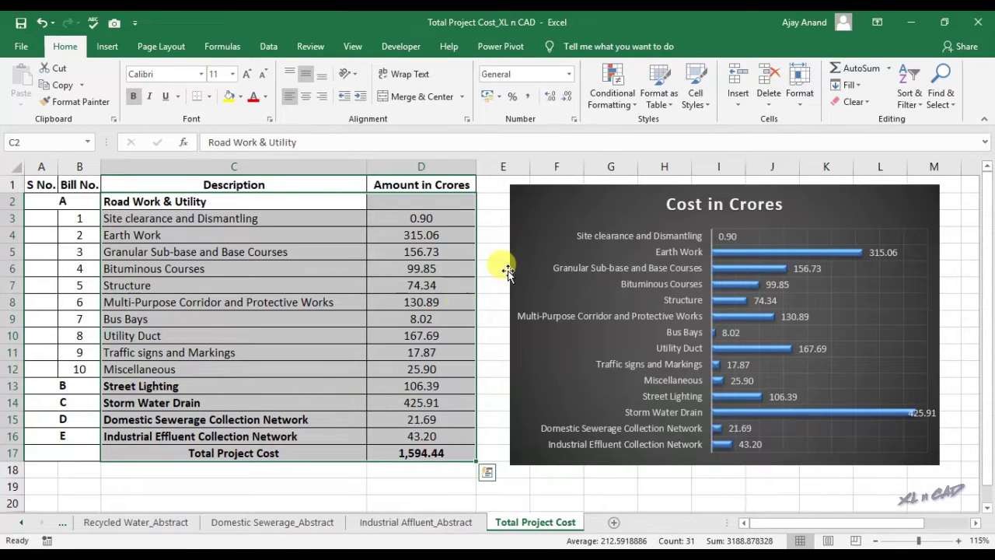
left_click(538, 216)
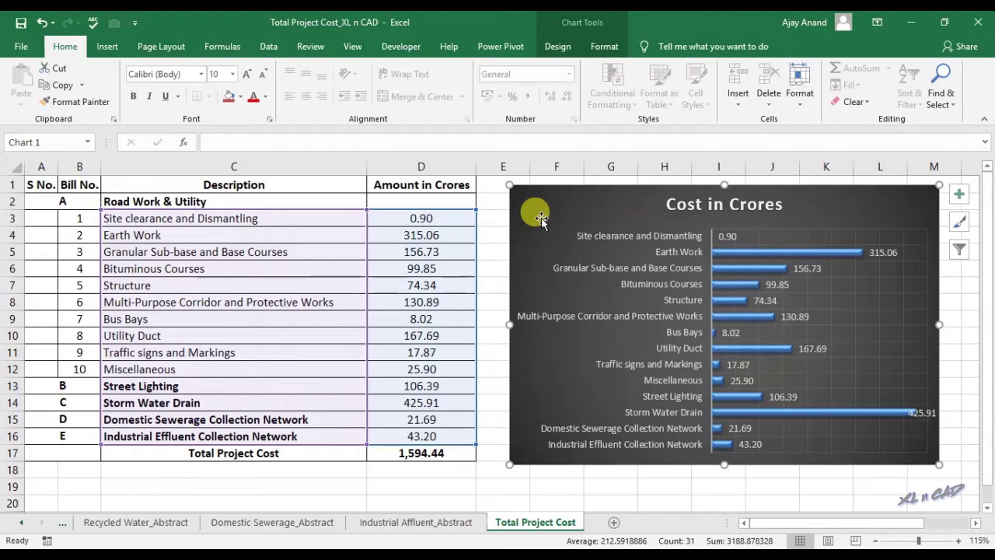
left_click_drag(490, 180, 925, 471)
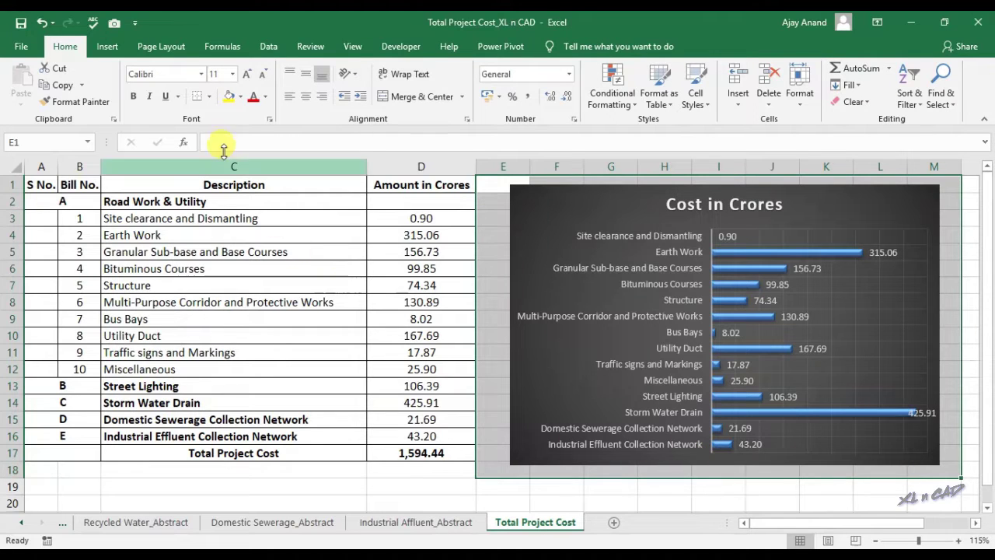
left_click(115, 24)
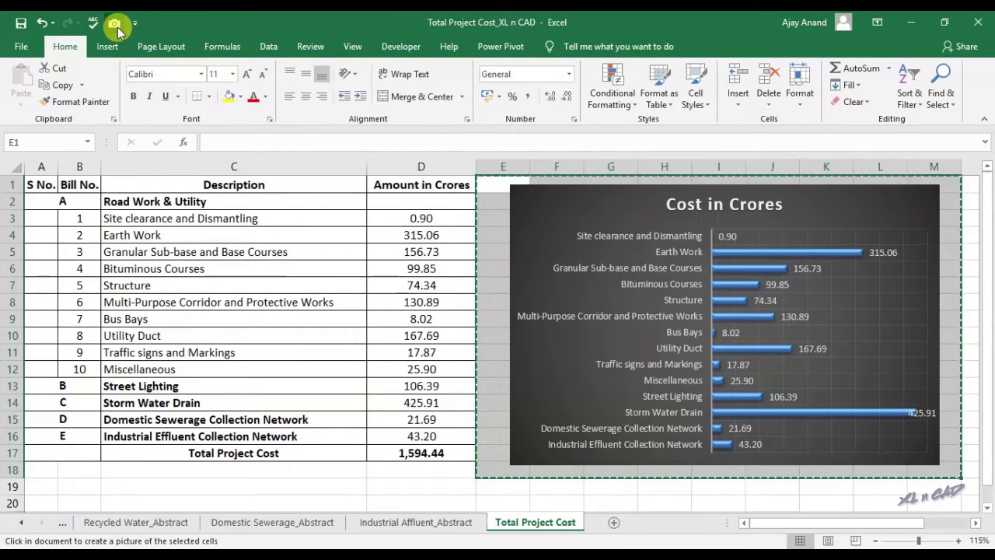
Step: Place the chart picture on Roads_Abstract to the right of the summary picture
right_click(28, 523)
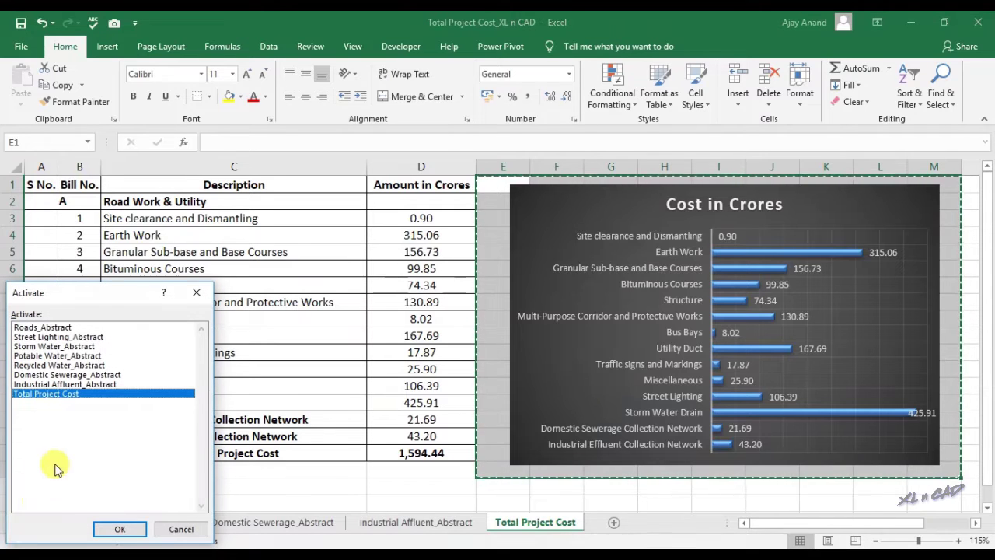
left_click(68, 328)
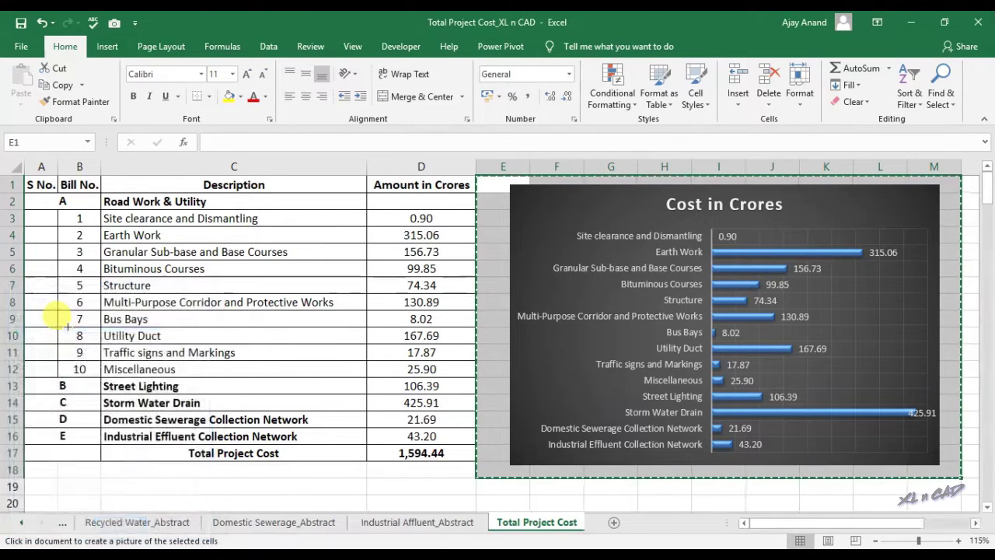
double_click(68, 330)
left_click_drag(828, 531, 899, 529)
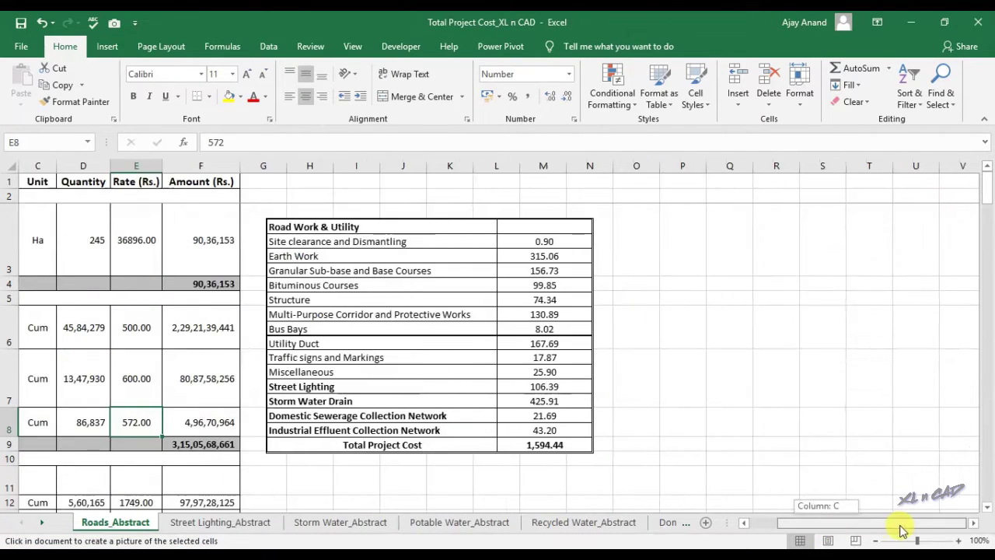
left_click_drag(633, 222, 881, 419)
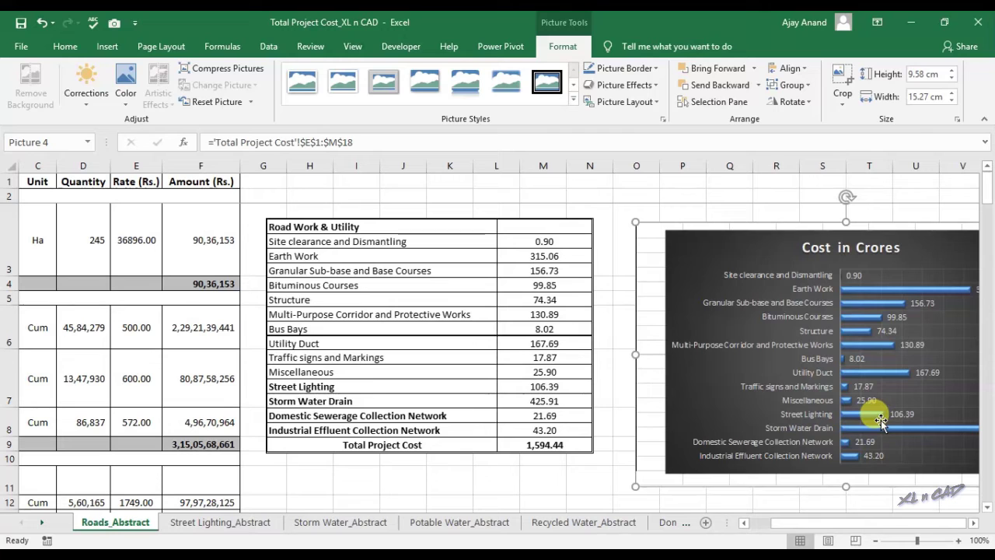
left_click(974, 523)
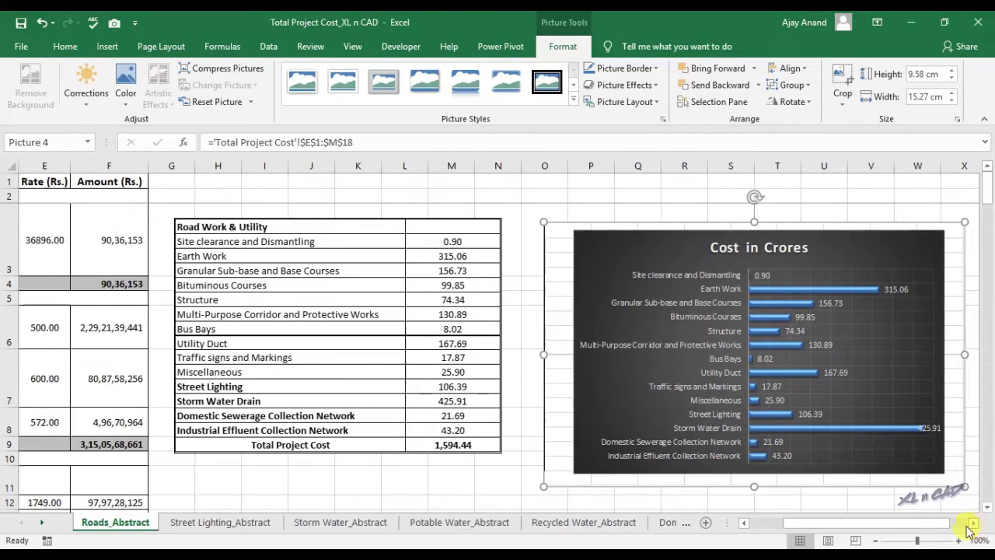
left_click_drag(961, 527, 932, 526)
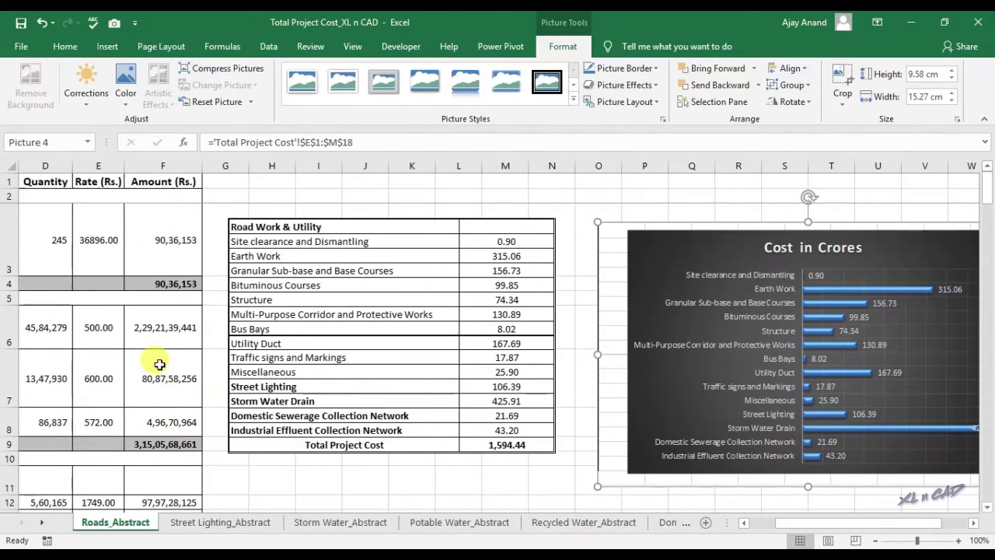
Step: Enter Earth Work rates of 350 in E6 and 200 in E7 on Roads_Abstract
left_click(99, 327)
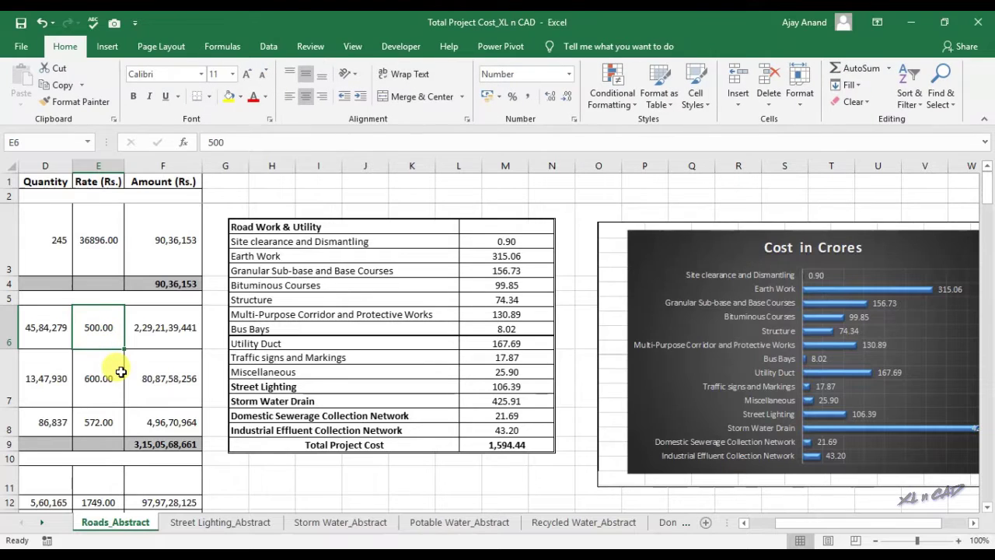
type("350")
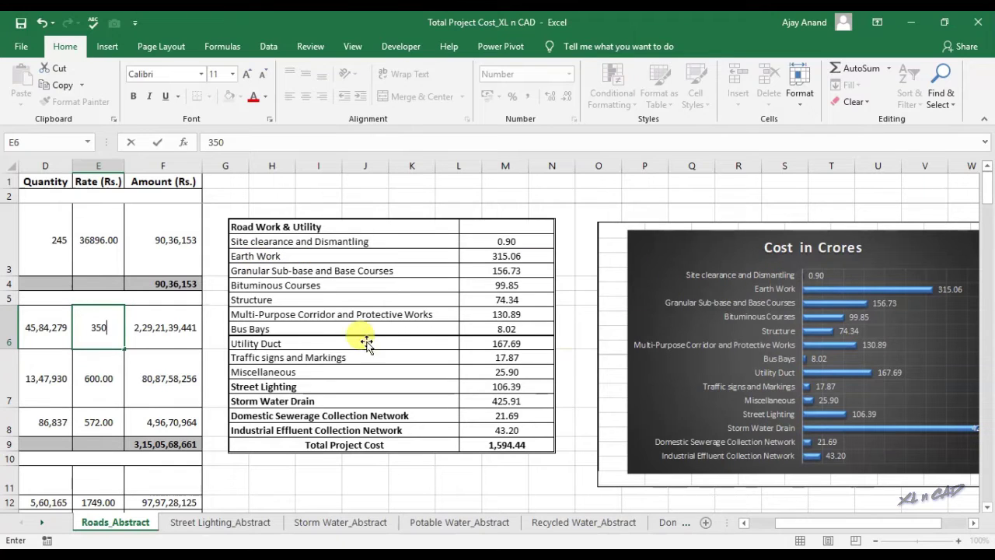
key("Return")
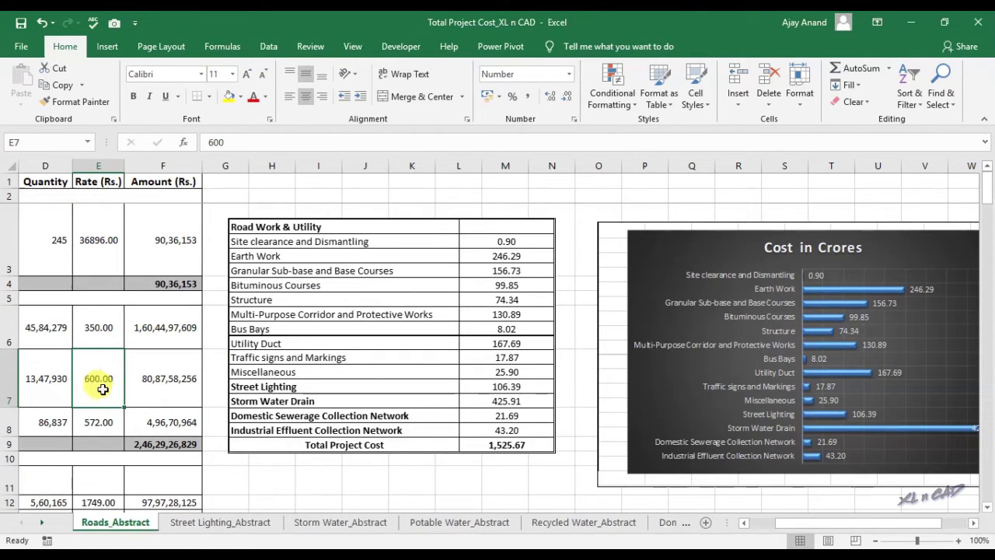
type("2")
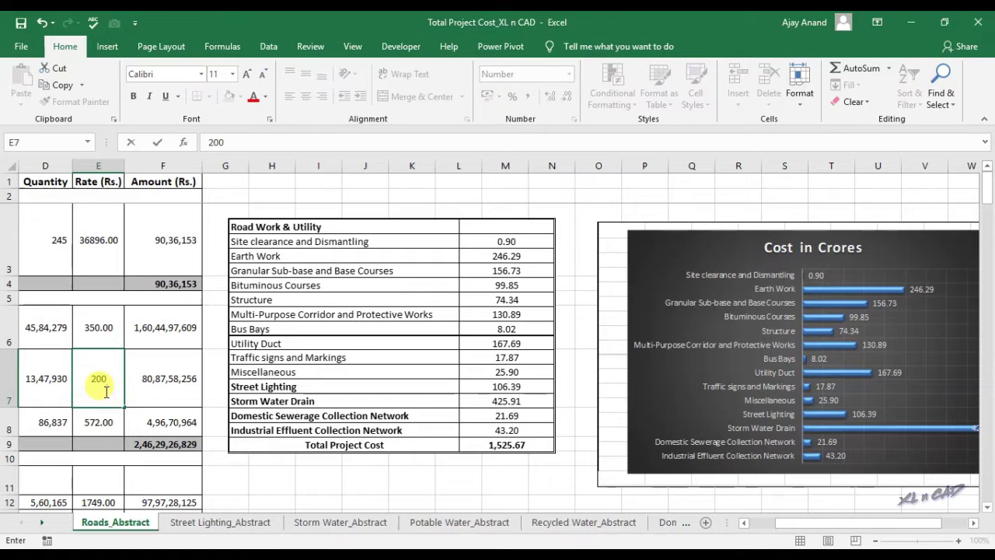
key("Return")
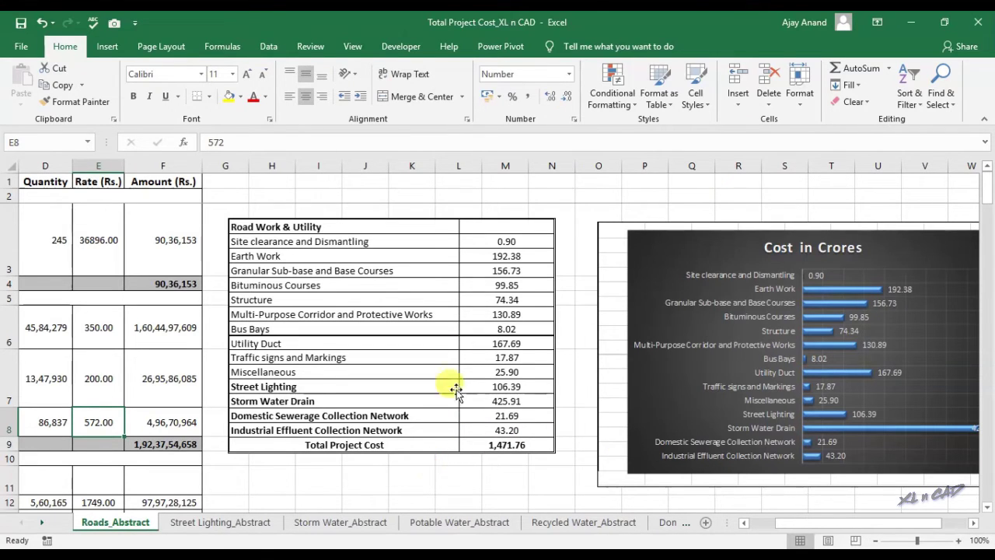
Step: Copy both live pictures, the cost table and the Cost in Crores chart
left_click(434, 242)
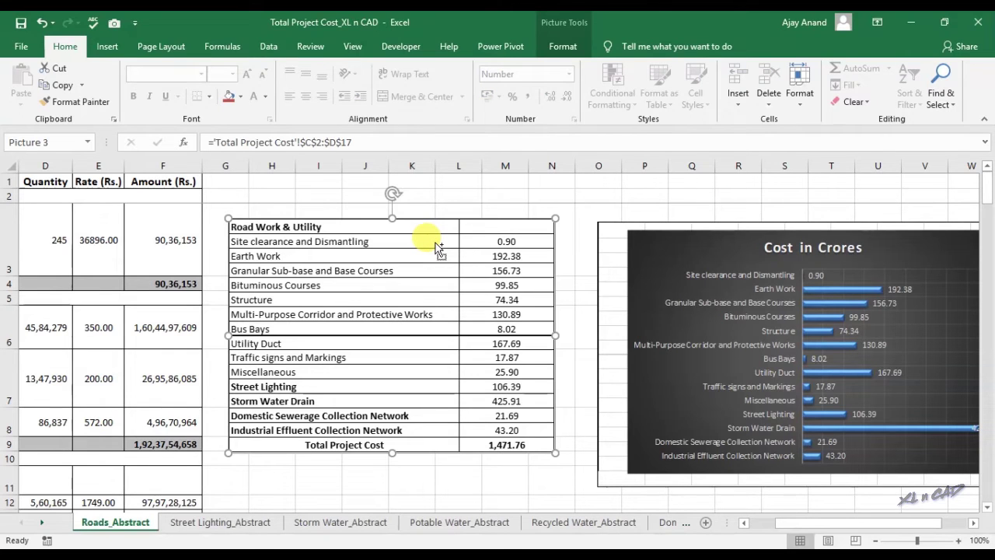
left_click(632, 238, "ctrl")
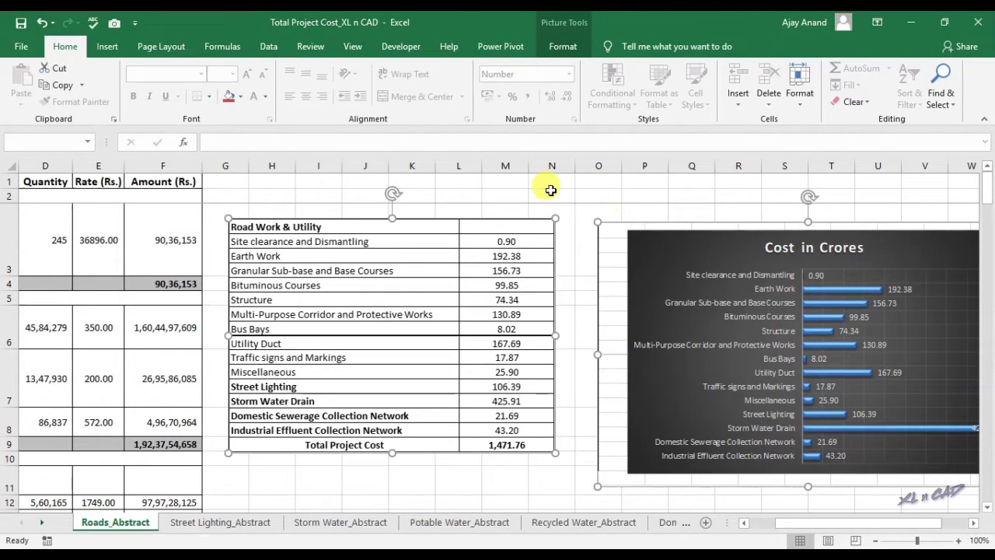
right_click(605, 222)
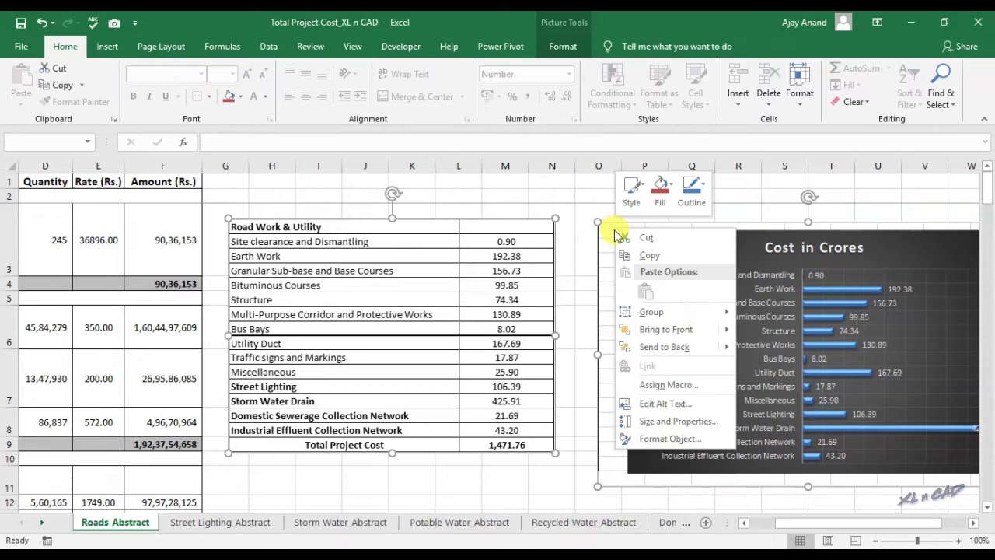
left_click(690, 254)
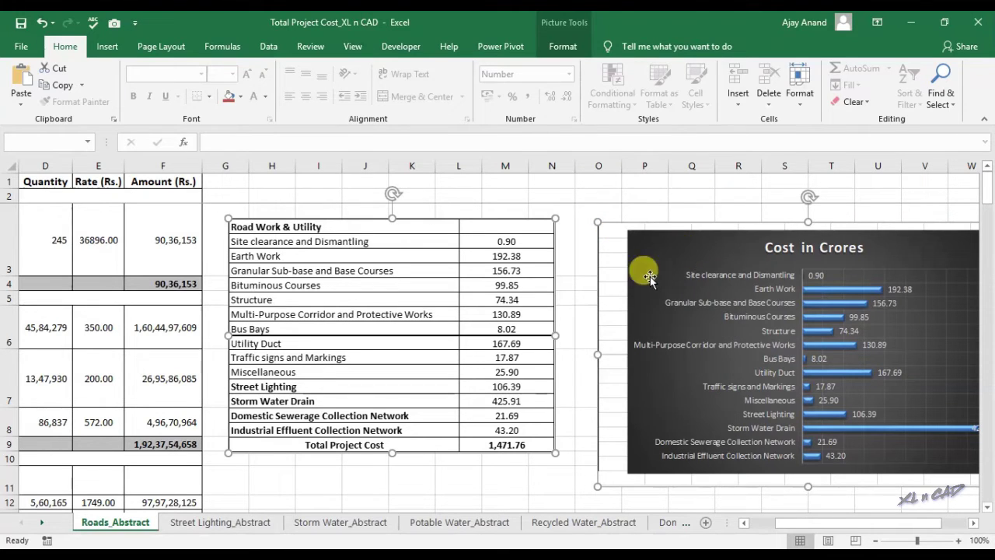
Step: Go to Storm Water_Abstract and select cell H35 as the paste spot
left_click(383, 529)
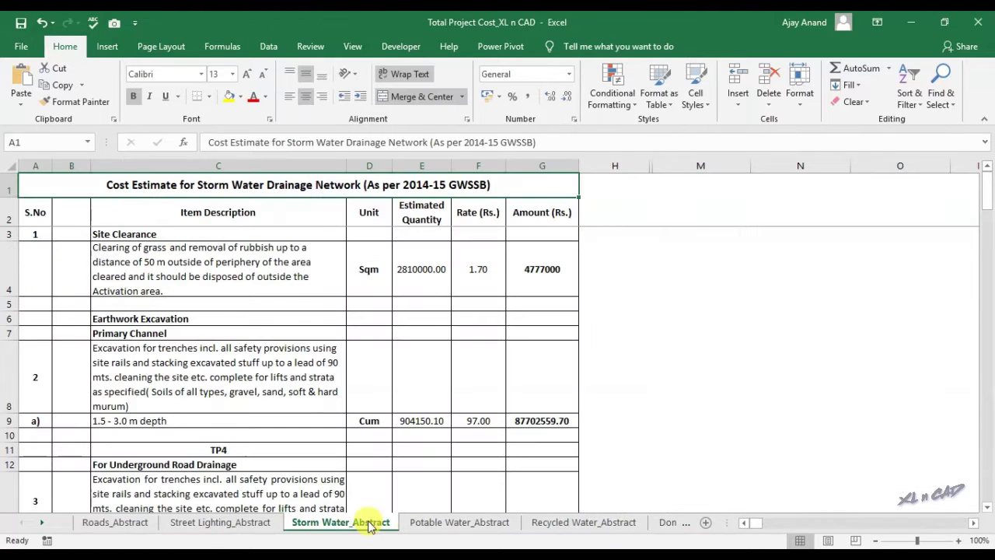
scroll(412, 367, "down", 2)
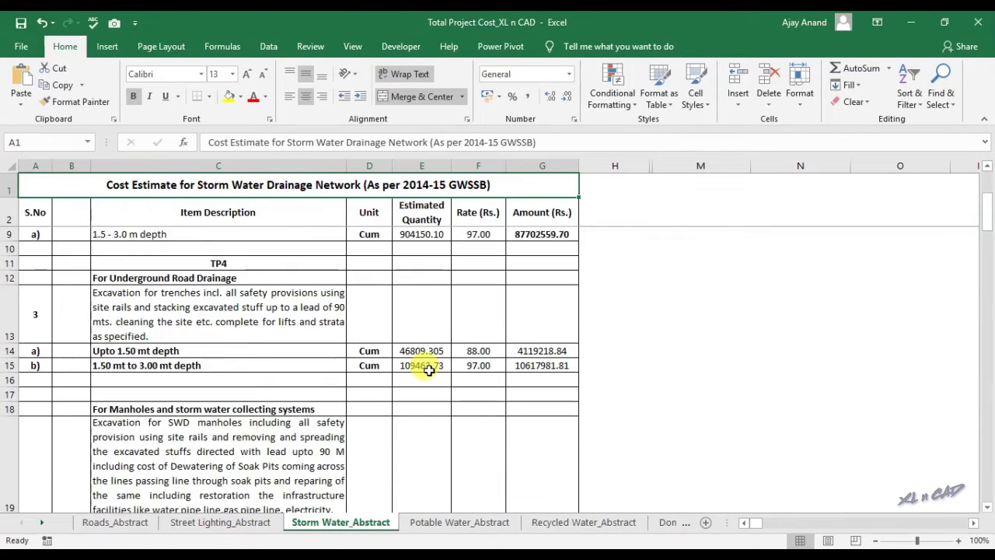
scroll(416, 369, "down", 3)
scroll(428, 378, "down", 4)
scroll(429, 378, "down", 1)
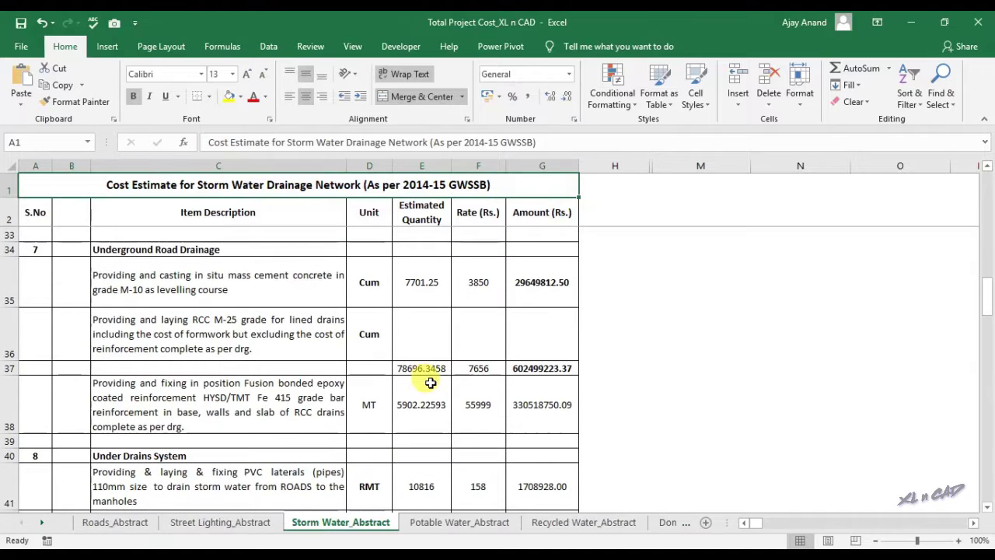
left_click(615, 269)
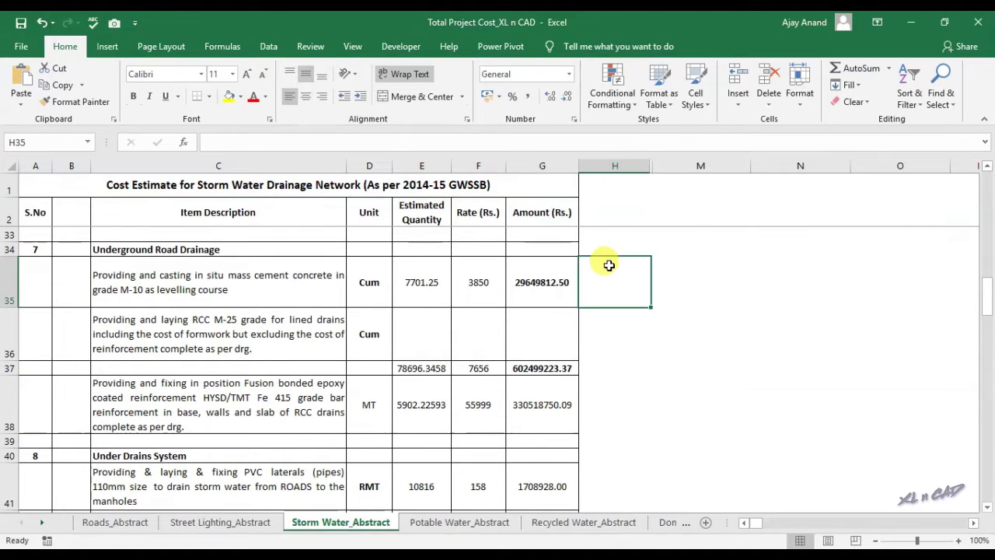
Step: Paste the two pictures at H35 and shrink the Cost in Crores chart picture
key("ctrl+v")
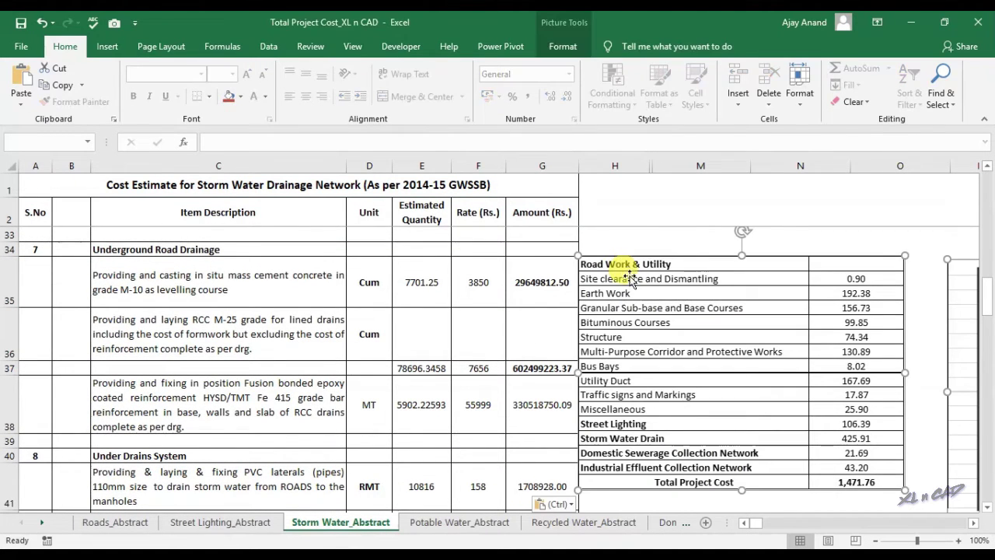
left_click_drag(655, 293, 669, 292)
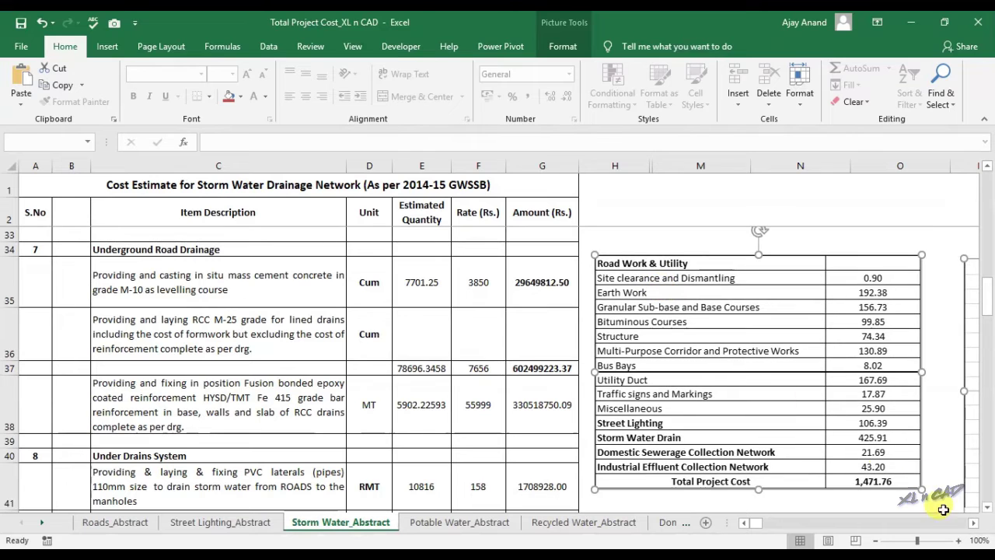
scroll(972, 526, "right", 3)
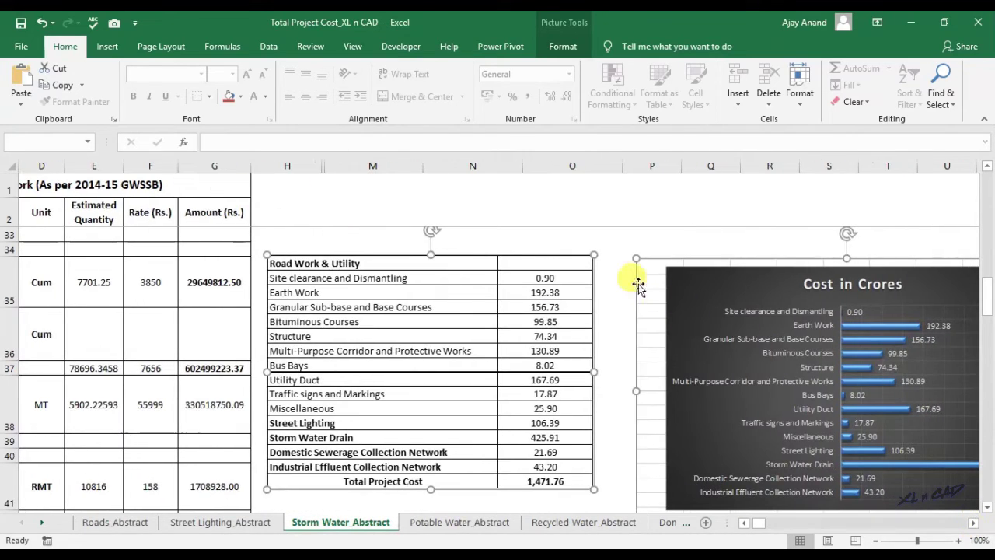
left_click(614, 281)
left_click_drag(670, 301, 648, 285)
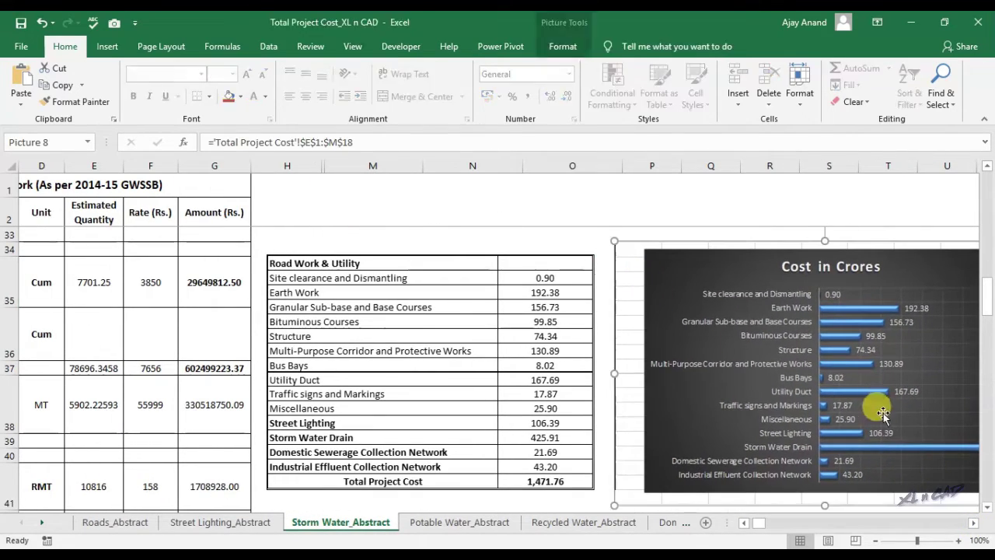
left_click_drag(611, 241, 681, 283)
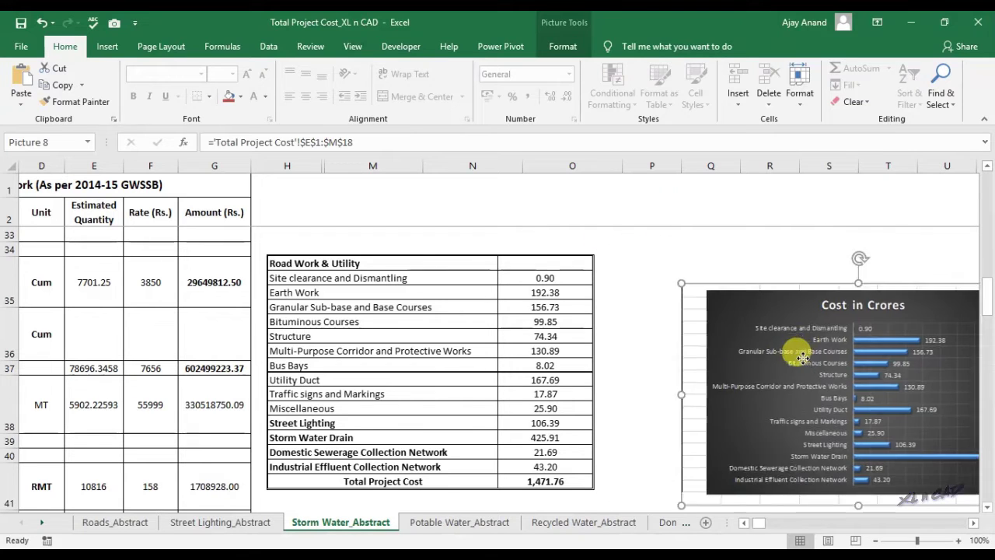
left_click_drag(804, 356, 738, 322)
Step: Shrink the cost table picture and line the chart up beside it
left_click(544, 327)
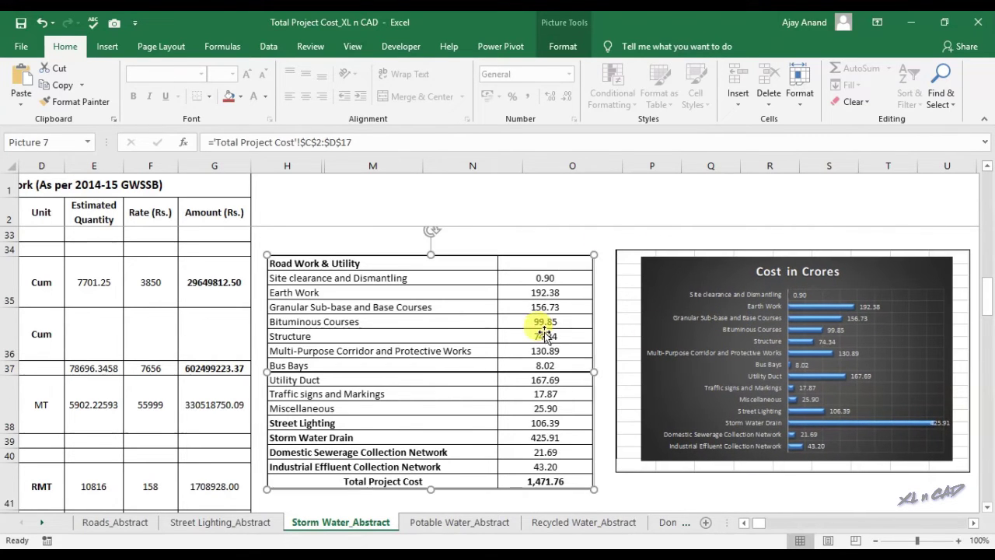
left_click_drag(594, 255, 550, 286)
left_click_drag(448, 336, 451, 307)
left_click_drag(712, 319, 662, 321)
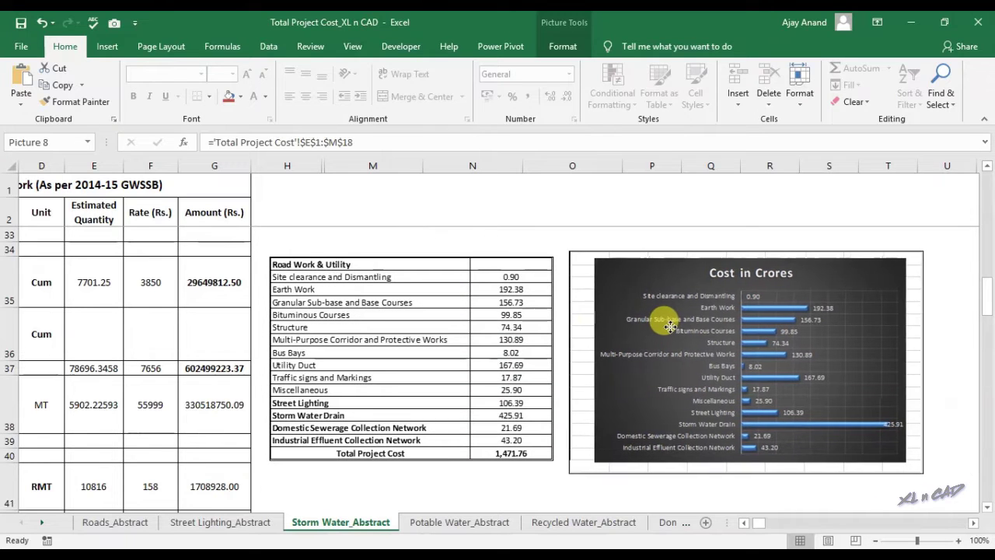
left_click(746, 524)
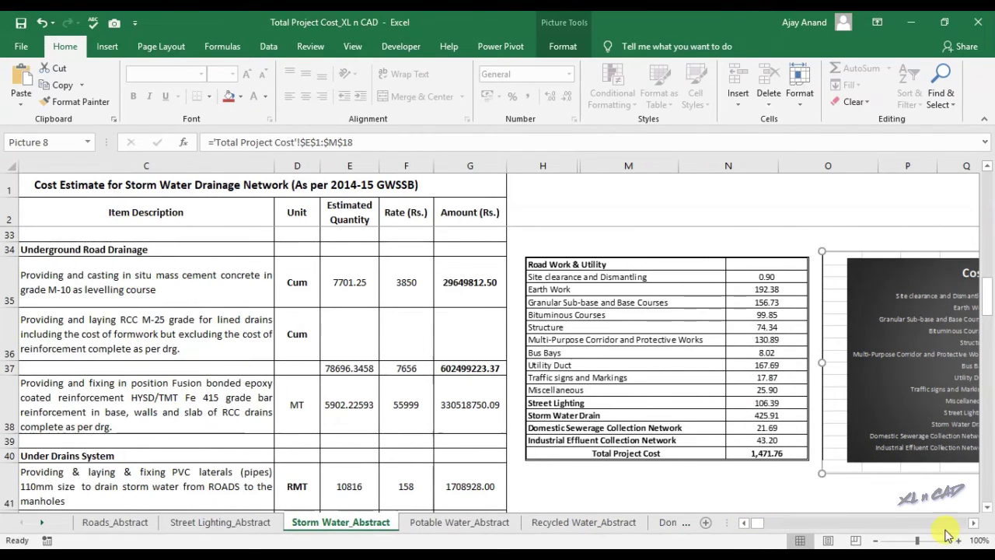
left_click(972, 523)
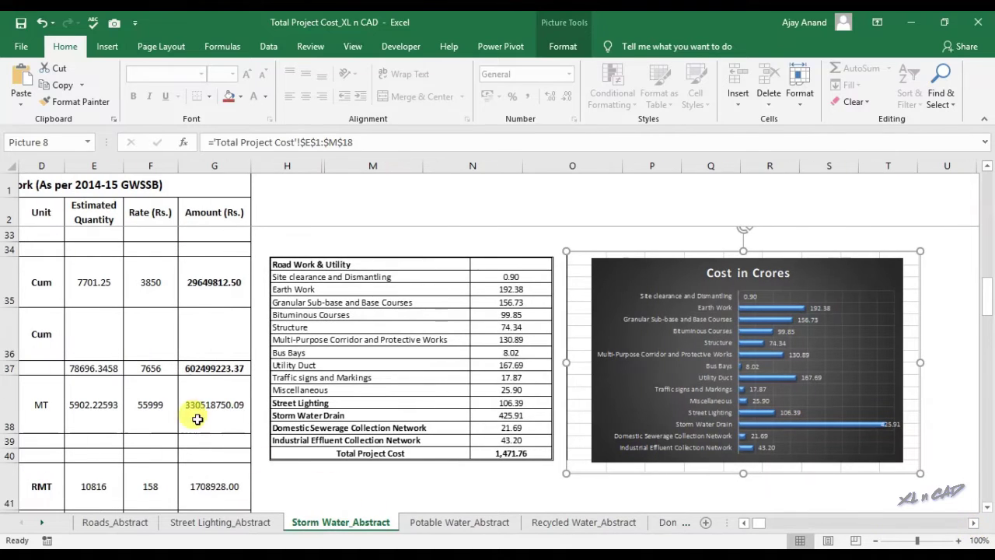
Step: Change the Storm Water_Abstract rate in F37 from 7656 to 4000
left_click(149, 368)
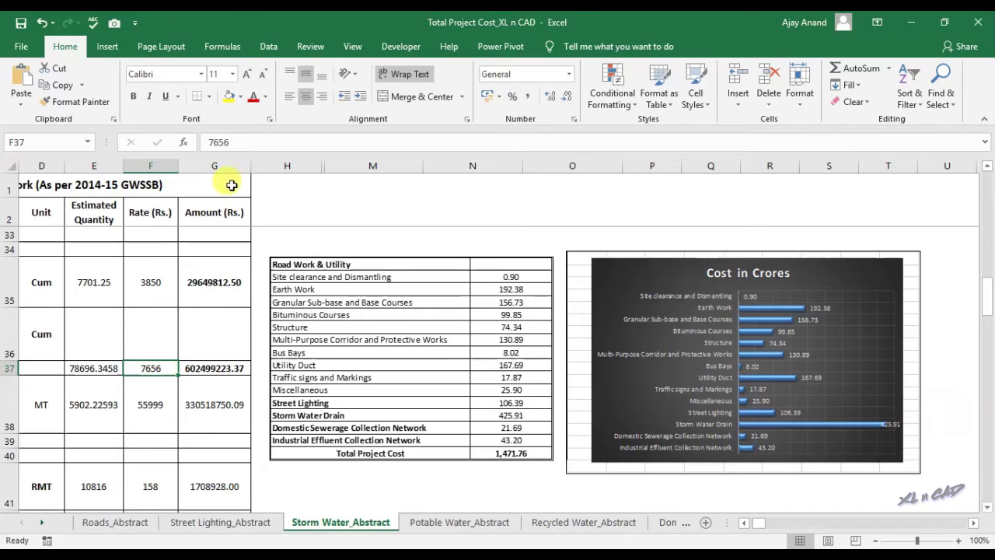
left_click_drag(241, 144, 198, 143)
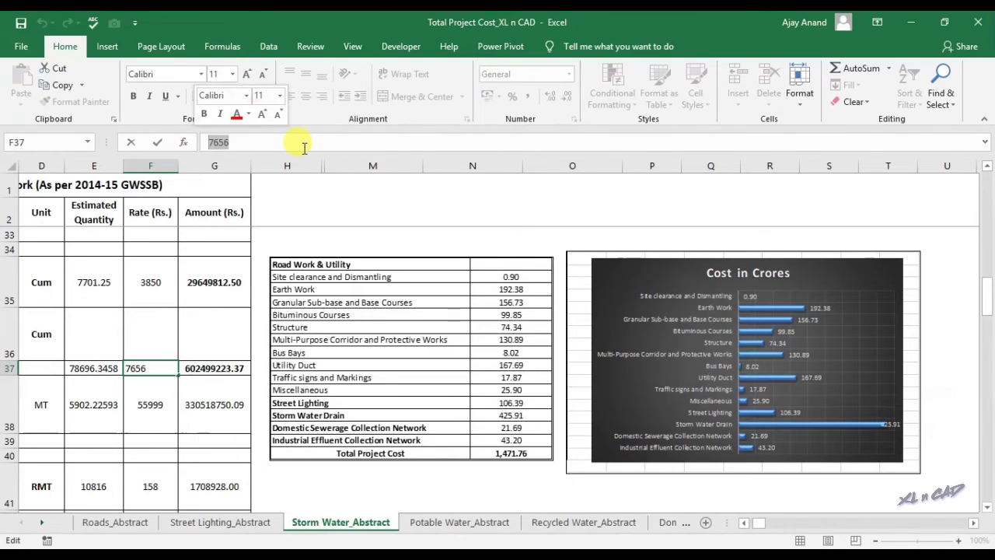
type("4000")
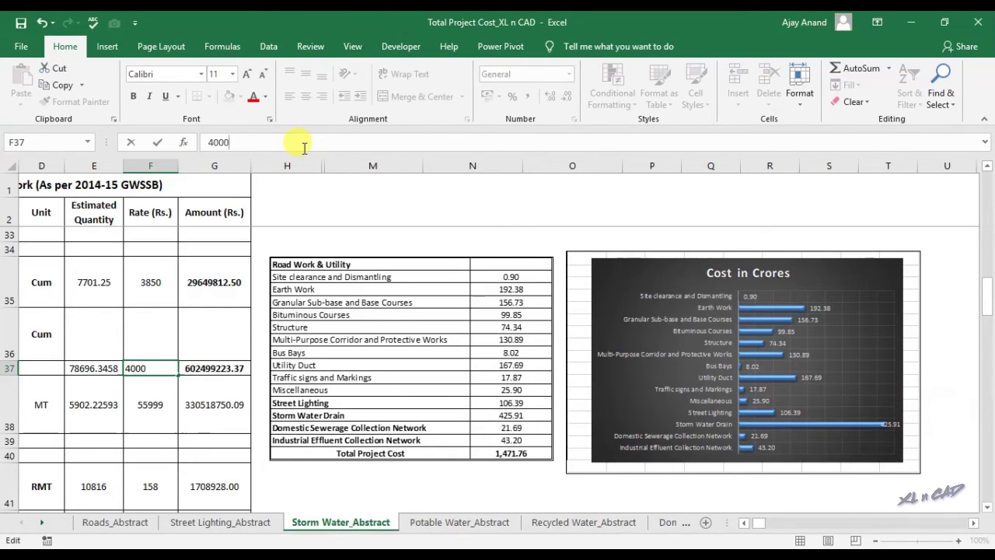
key("Return")
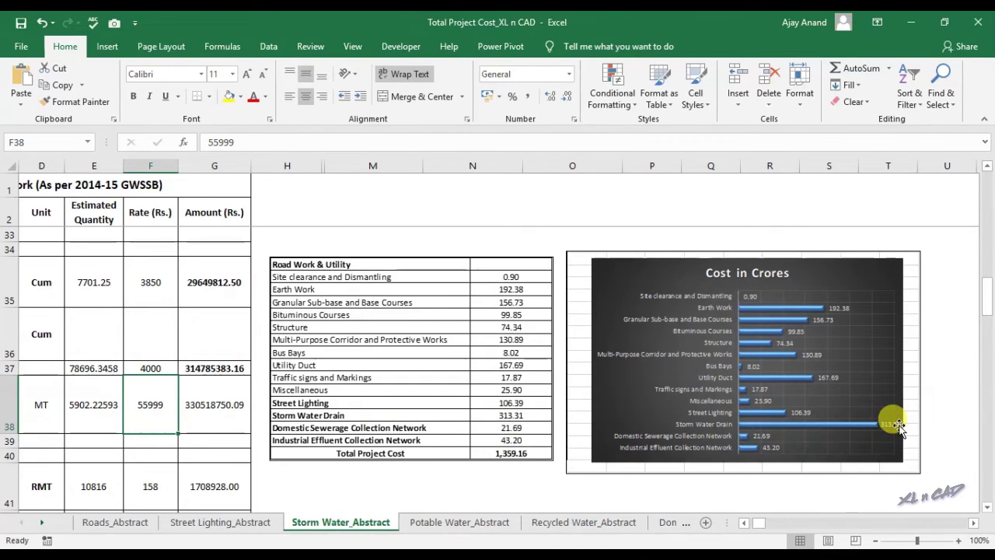
Step: Lower the F37 rate further from 4000 to 2000
left_click(162, 365)
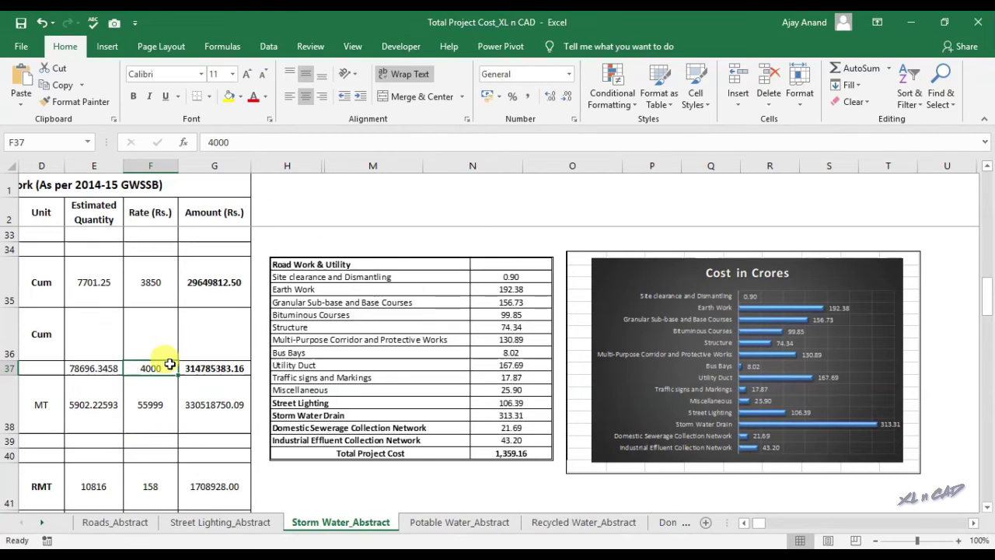
double_click(238, 143)
type("20")
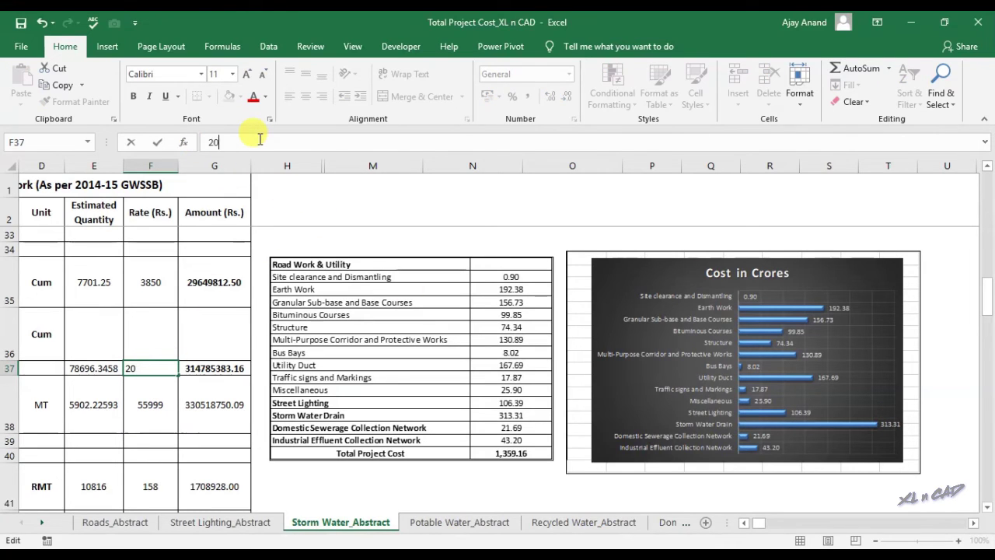
key("Return")
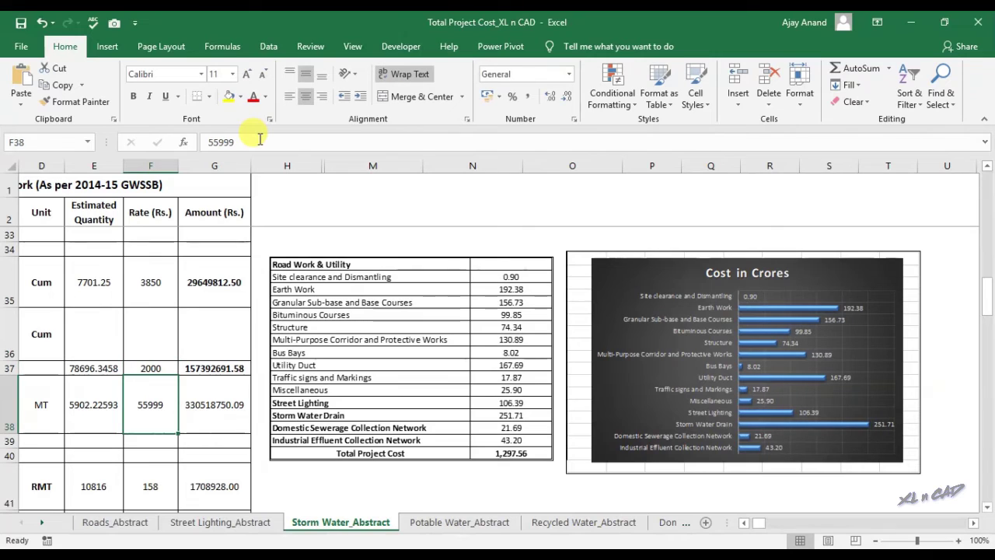